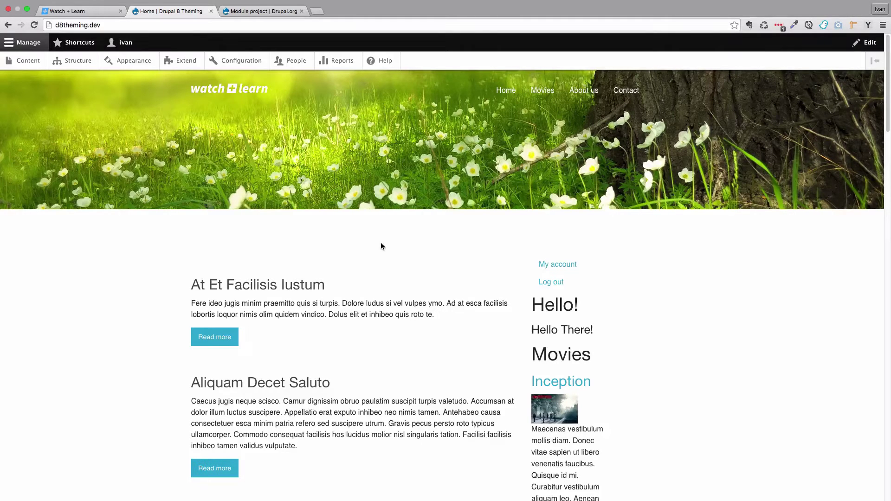
Open the Movies listing from the main menu and highlight its /movies address
left_click(543, 90)
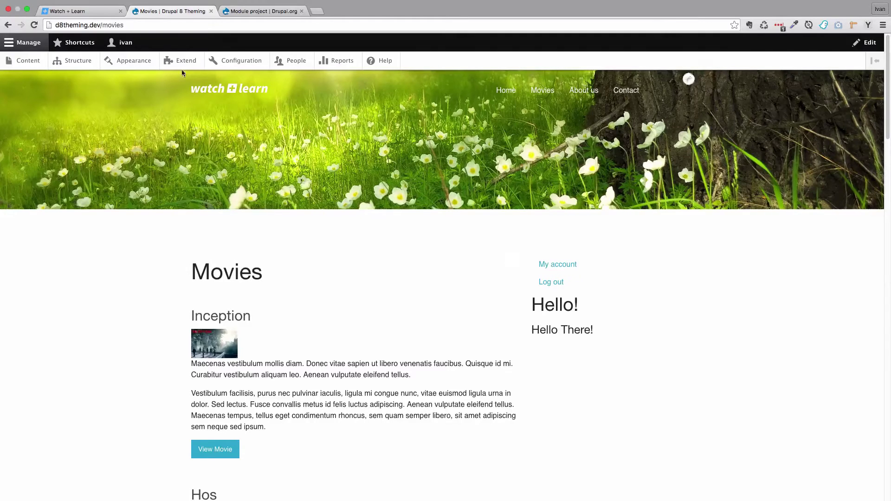
left_click_drag(136, 25, 102, 26)
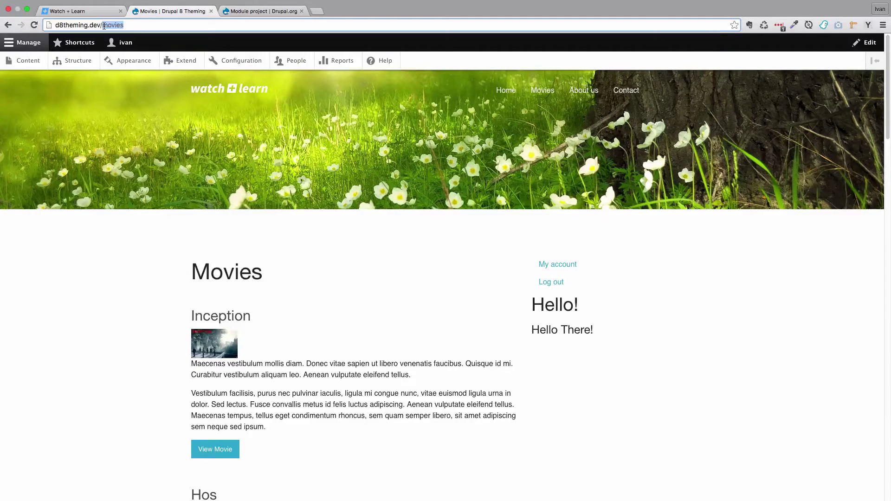
left_click(350, 269)
Open the Inception movie's full page and highlight its plain node/9 address
scroll(368, 274, "down", 2)
scroll(369, 274, "down", 1)
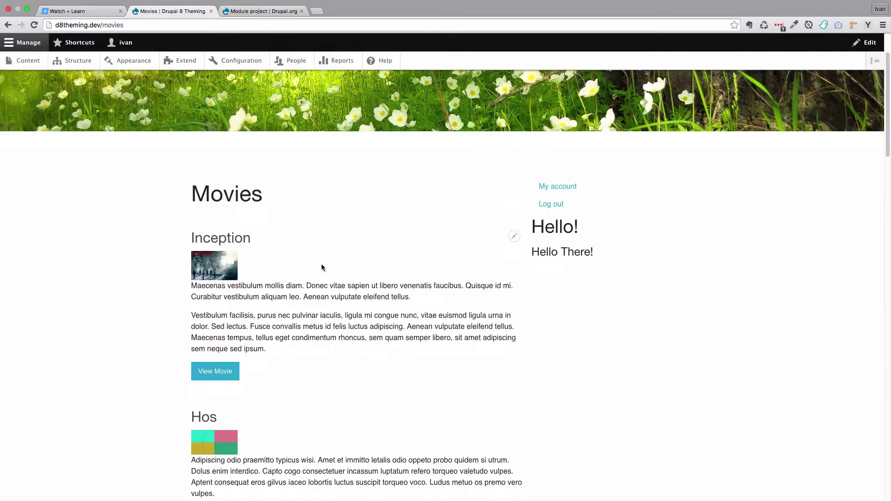
left_click(230, 371)
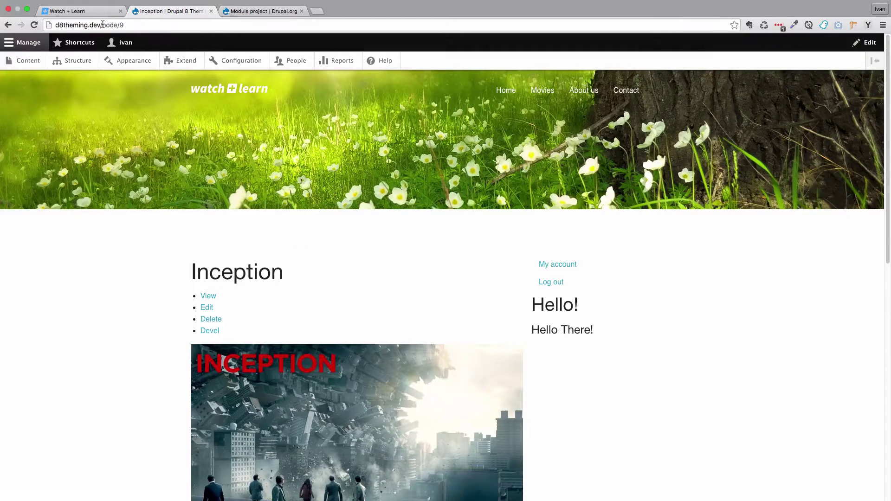
mouse_move(102, 25)
left_mouse_down()
mouse_move(125, 25)
mouse_move(105, 28)
left_mouse_up()
left_click(303, 263)
Open the Pathauto project page from the Drupal.org module search results
key("ctrl+Tab")
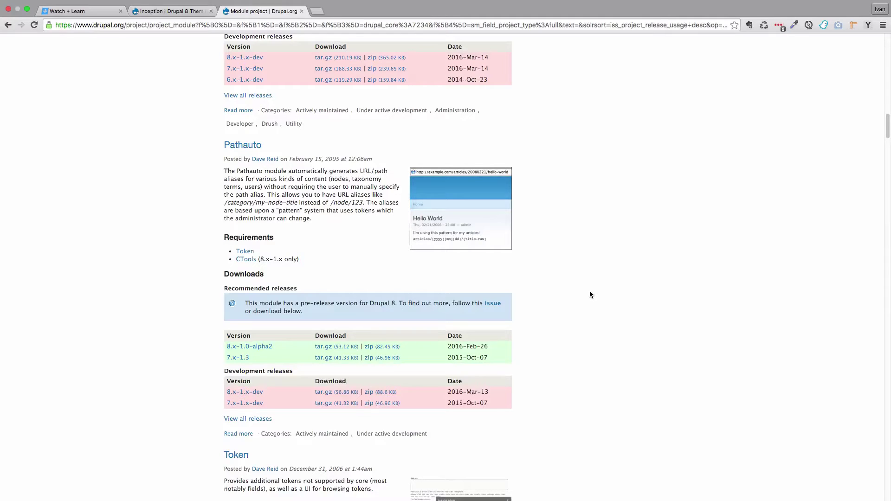
scroll(408, 227, "up", 5)
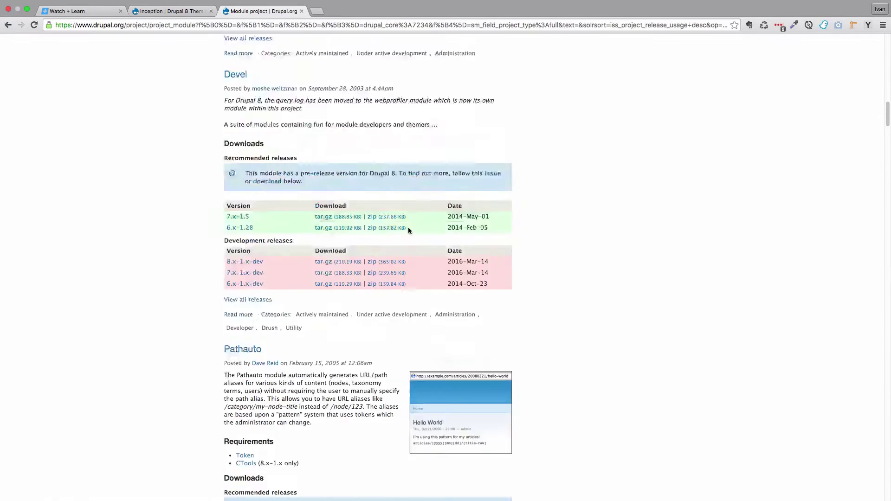
scroll(408, 227, "up", 10)
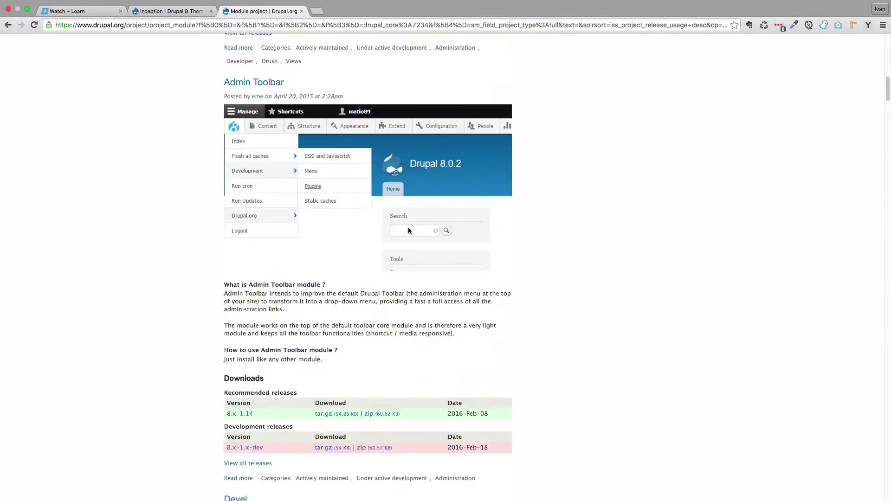
scroll(408, 227, "down", 6)
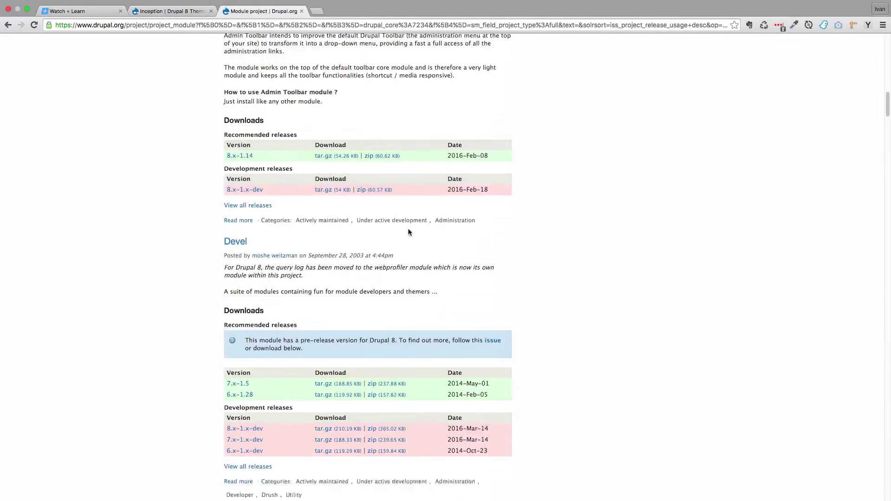
scroll(408, 232, "down", 6)
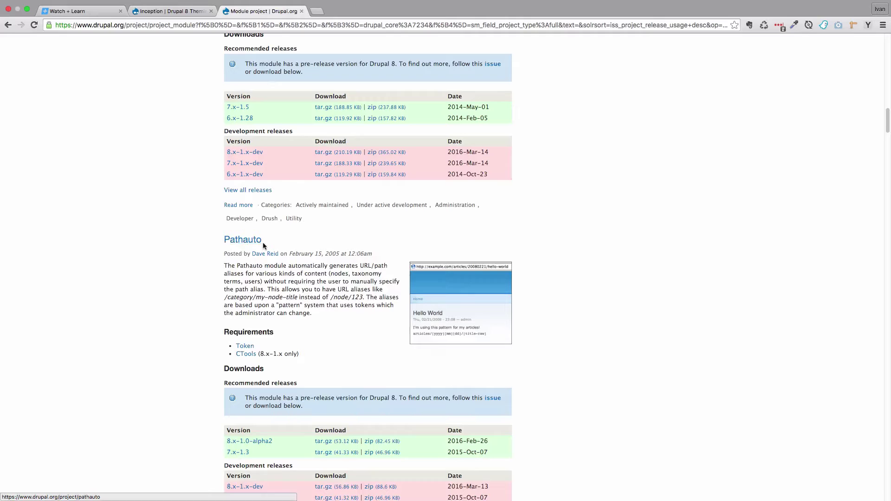
left_click(249, 243)
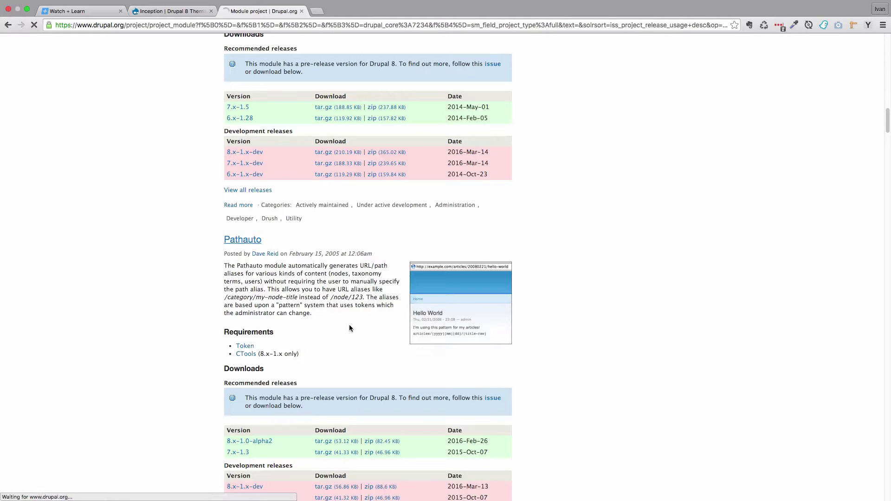
Open the Token and Chaos tool suite (ctools) project pages in background tabs
scroll(359, 317, "down", 2)
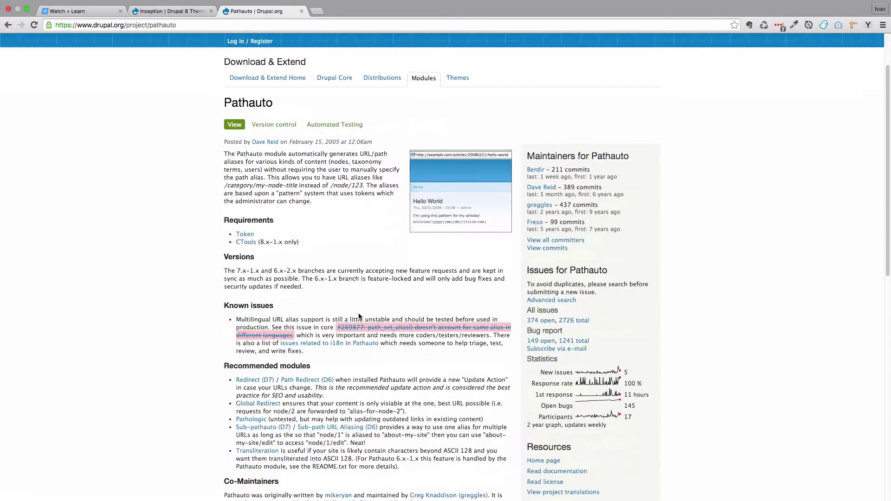
scroll(359, 317, "down", 1)
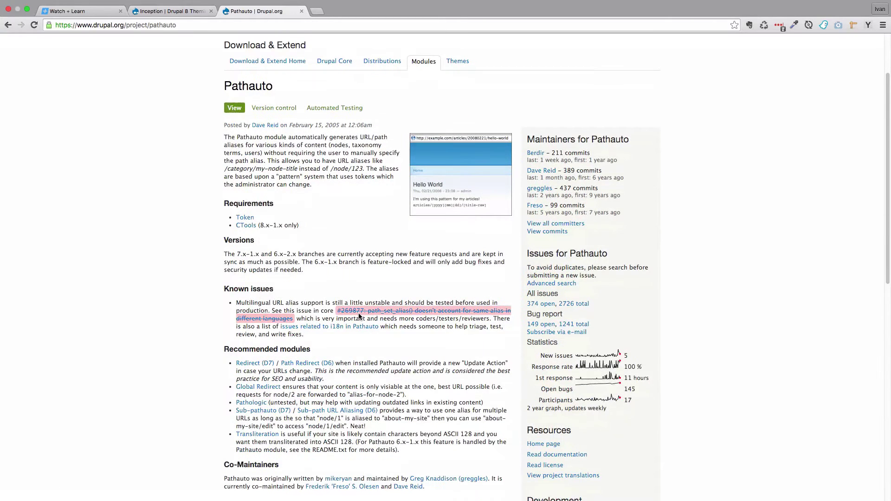
left_click(245, 219, "super")
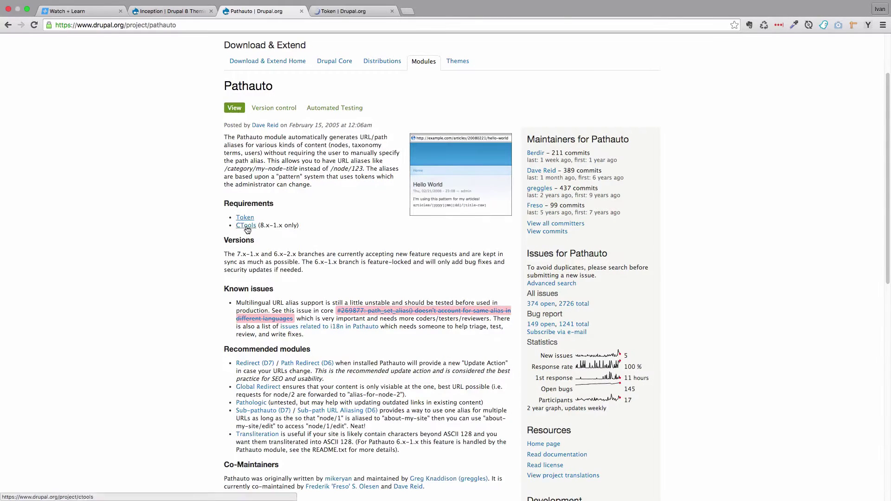
left_click(246, 228, "super")
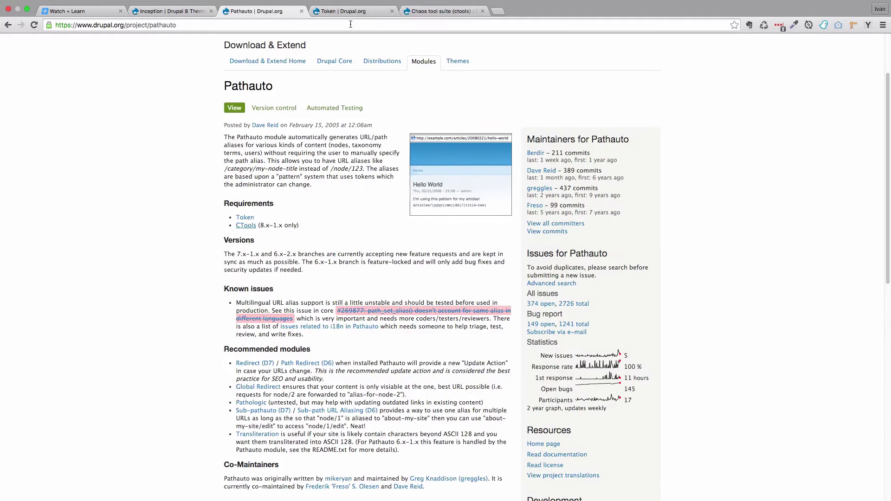
Copy the link address of Pathauto's 8.x-1.0-alpha2 tar.gz download
scroll(337, 346, "down", 7)
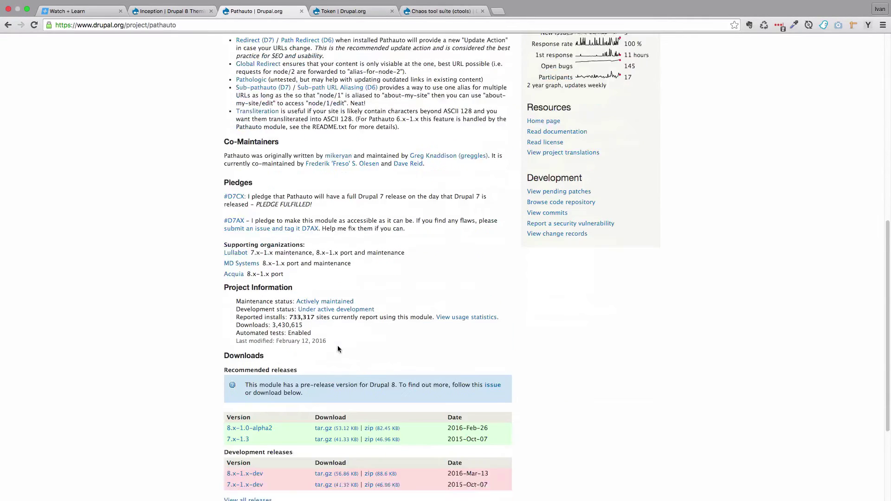
scroll(338, 349, "down", 2)
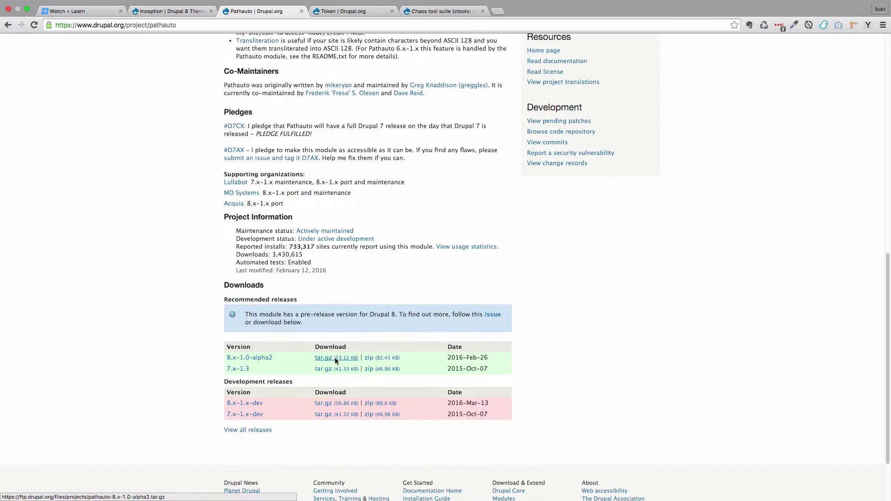
right_click(335, 360)
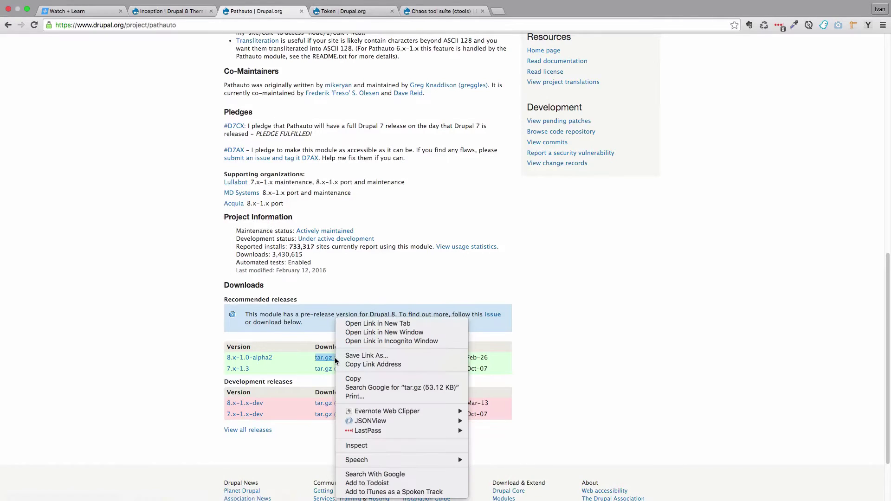
left_click(393, 365)
Look over the newly opened Token and Chaos tool suite project tabs
left_click(158, 14)
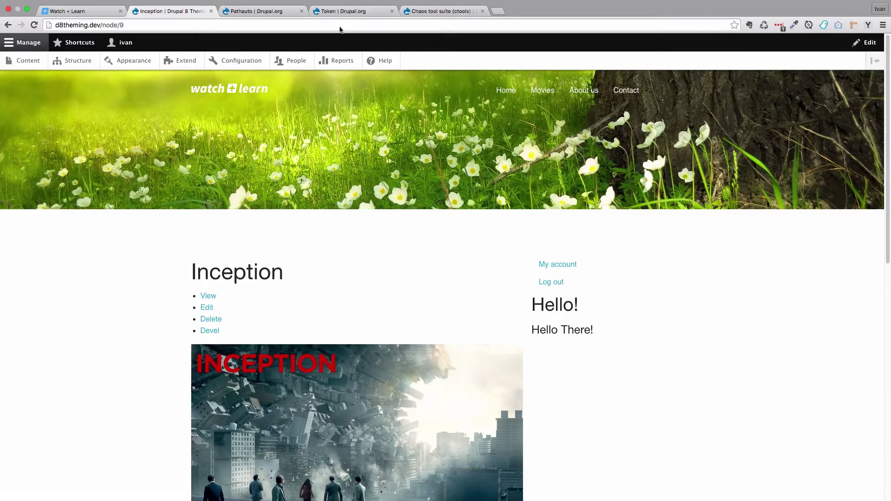
left_click(340, 12)
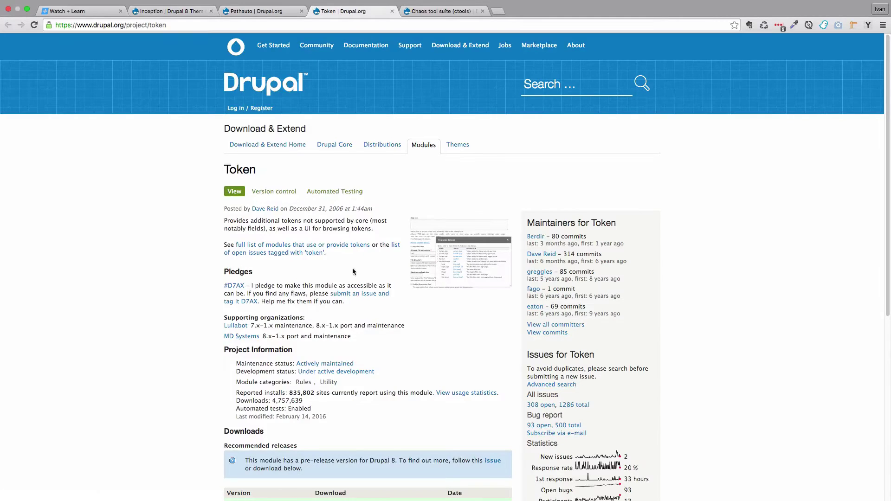
left_click(441, 15)
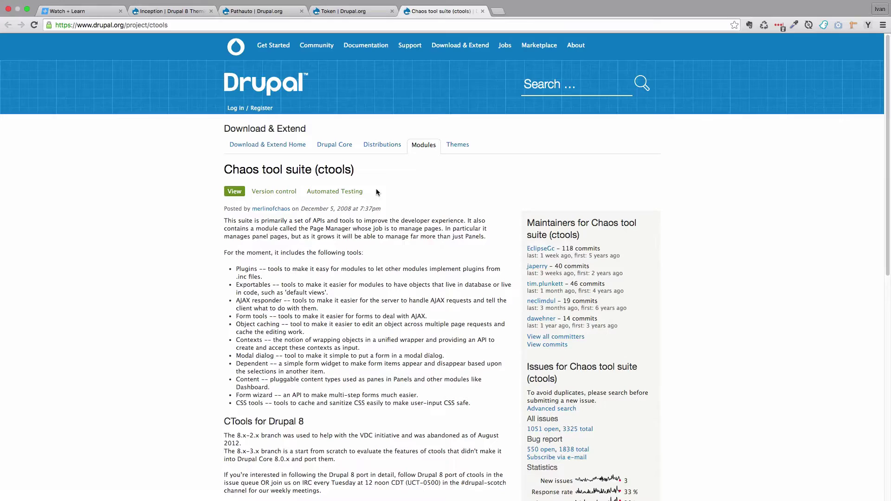
Run 'drush dl pathauto token ctools' in the terminal to download the three projects
key("ctrl+Right")
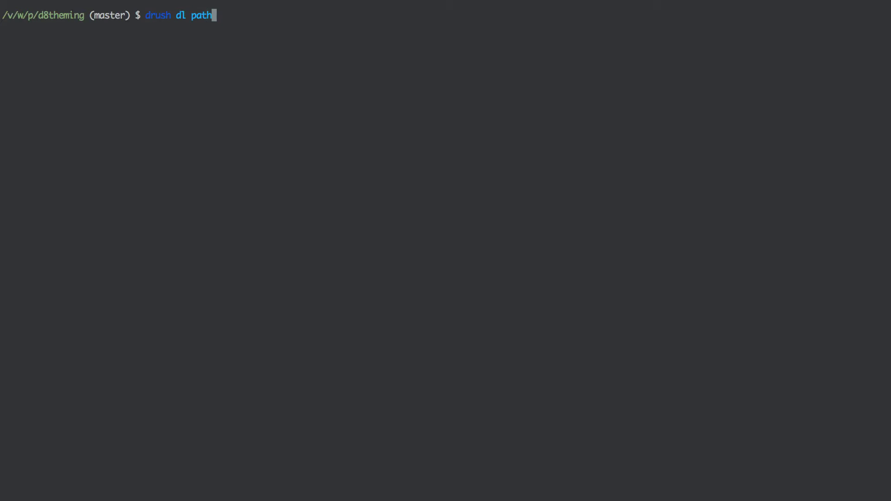
type("auti")
key("BackSpace")
type("o")
key("super+Tab")
left_click(352, 11)
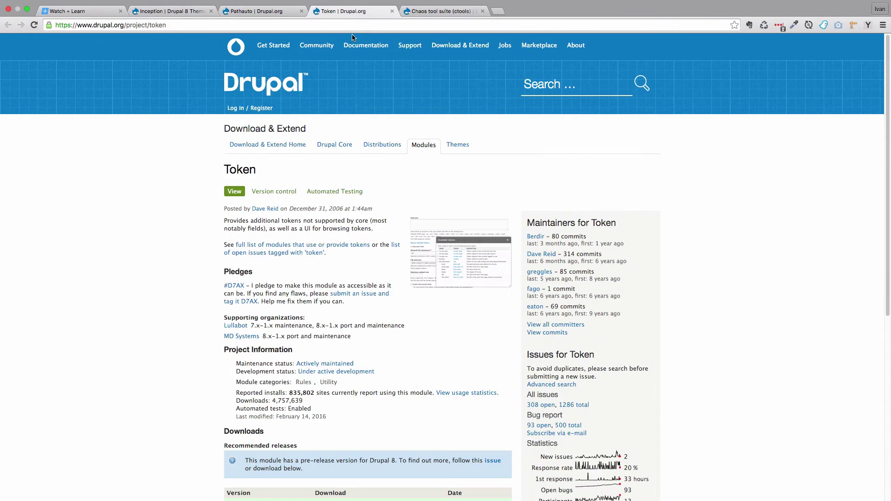
key("super+Tab")
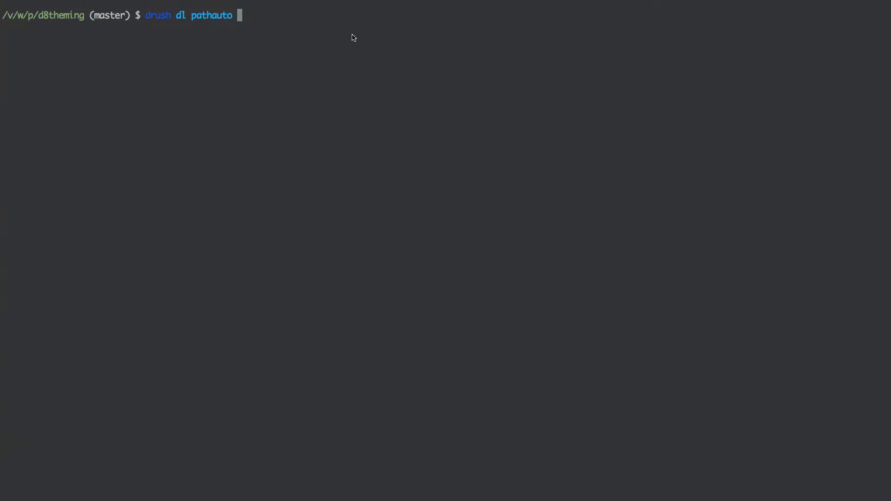
type("token ctools")
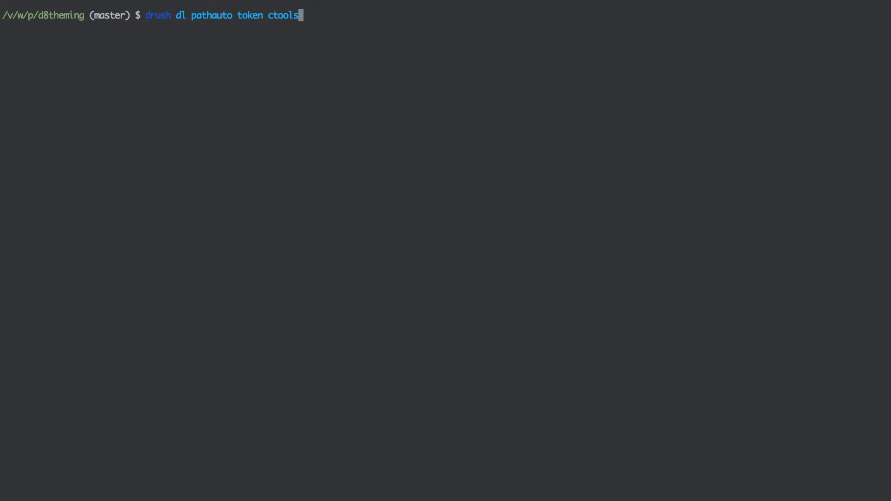
key("Return")
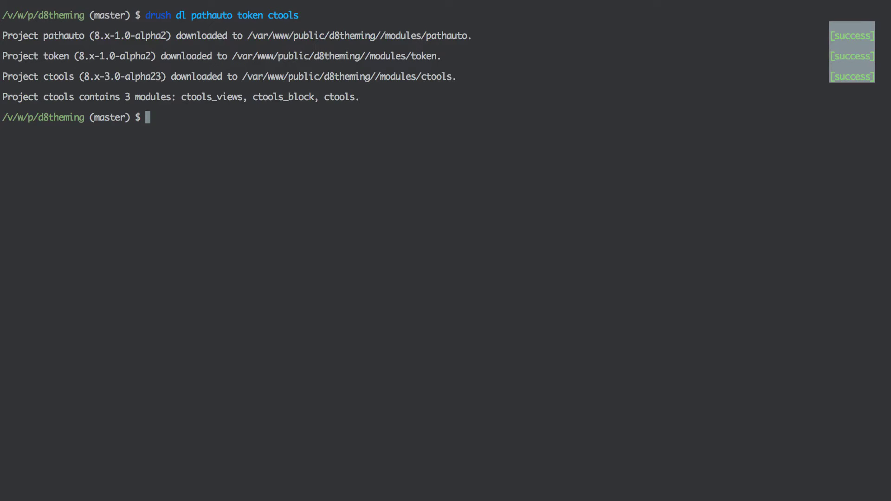
Change the recalled command to 'drush en pathauto token ctools admin_toolbar' and run it
key("Up")
key("Left")
key("Left")
key("Left")
key("Left")
key("Left")
key("Left")
key("Left")
key("Left")
key("Left")
key("Left")
key("Left")
key("Left")
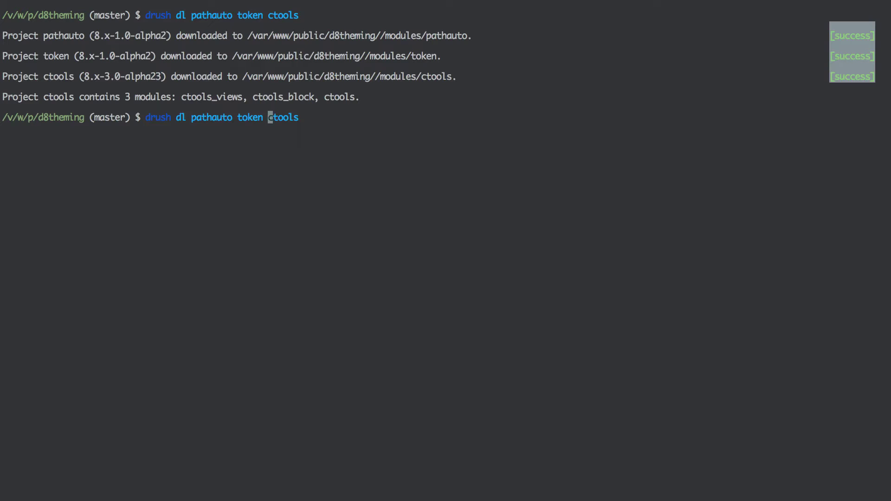
key("Left")
key("Left")
key("Left")
key("Left")
key("Left")
key("Left")
key("Left")
key("Left")
key("Left")
key("Left")
key("BackSpace")
key("BackSpace")
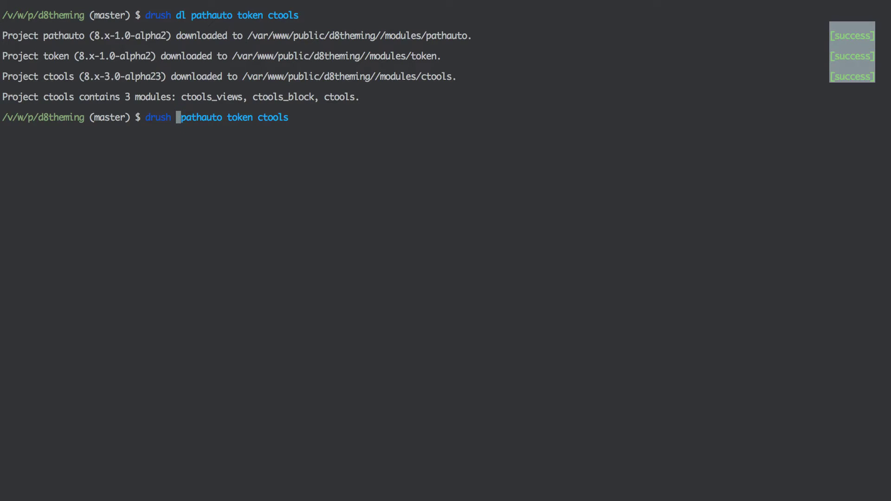
type("en")
key("Right")
key("Right")
key("Right")
key("Right")
key("Right")
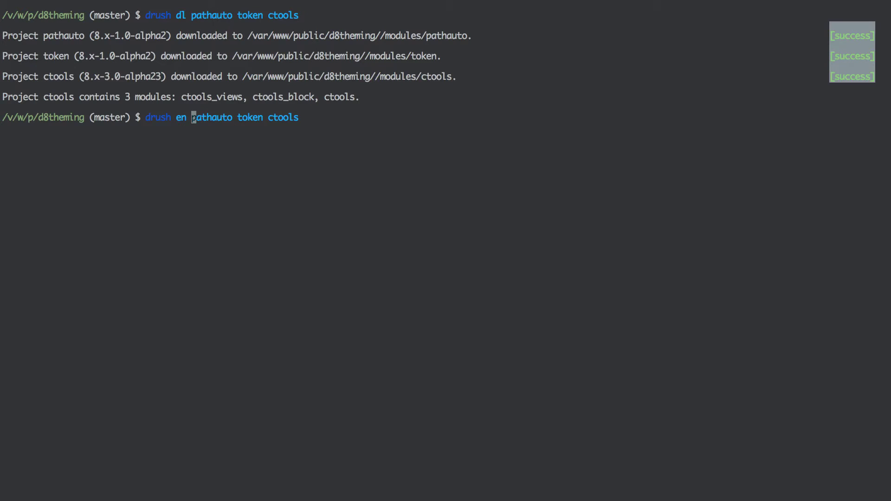
key("Right")
key("Right")
key("Right")
key("Right")
key("Right")
key("Right")
key("Right")
key("Right")
key("Right")
key("Right")
key("Right")
key("Right")
key("Right")
key("Right")
key("Right")
key("Right")
key("Right")
type("admin_tool")
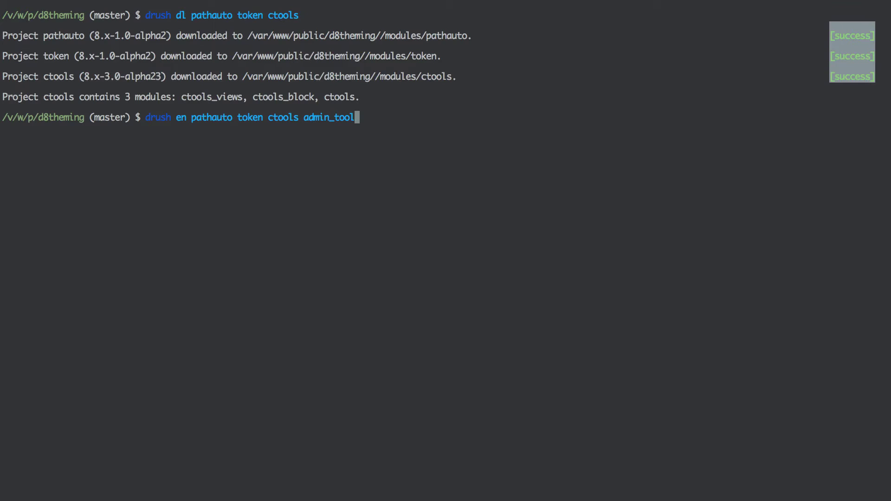
type("bar")
key("Return")
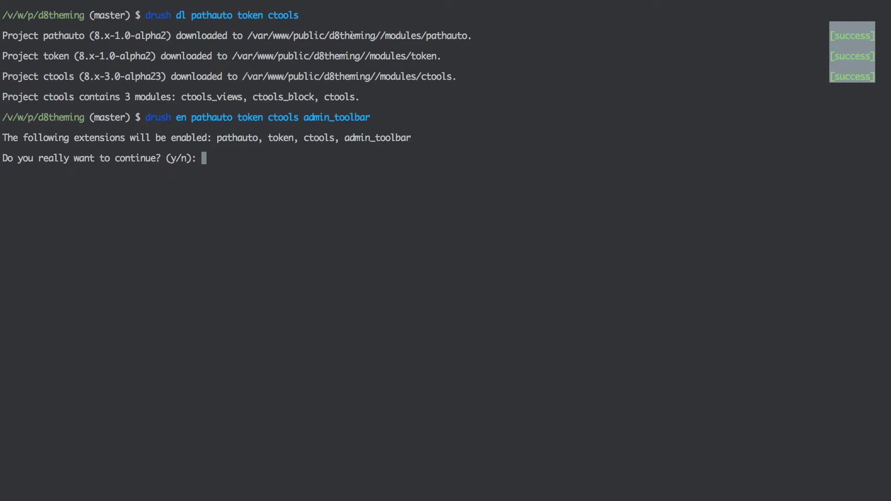
Answer y to enable the four modules, then return to the browser
type("y")
key("Return")
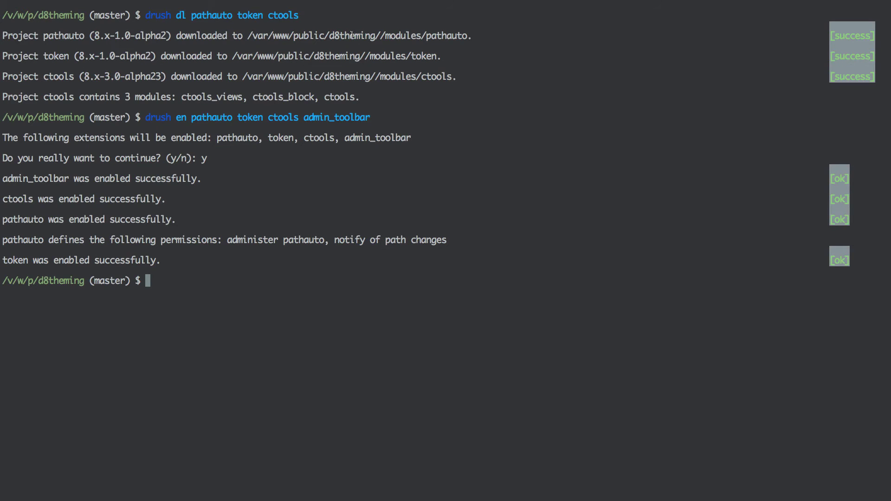
key("super+Tab")
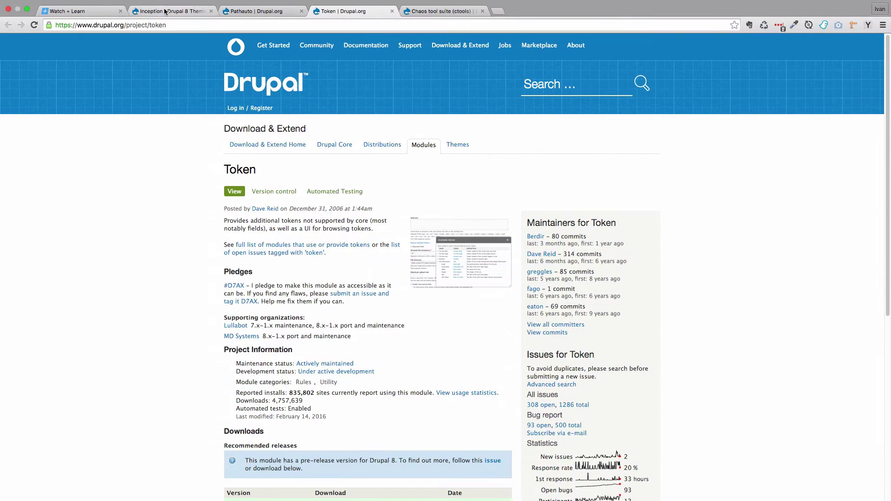
Reload the site's Inception page on the d8theming.dev tab
left_click(164, 11)
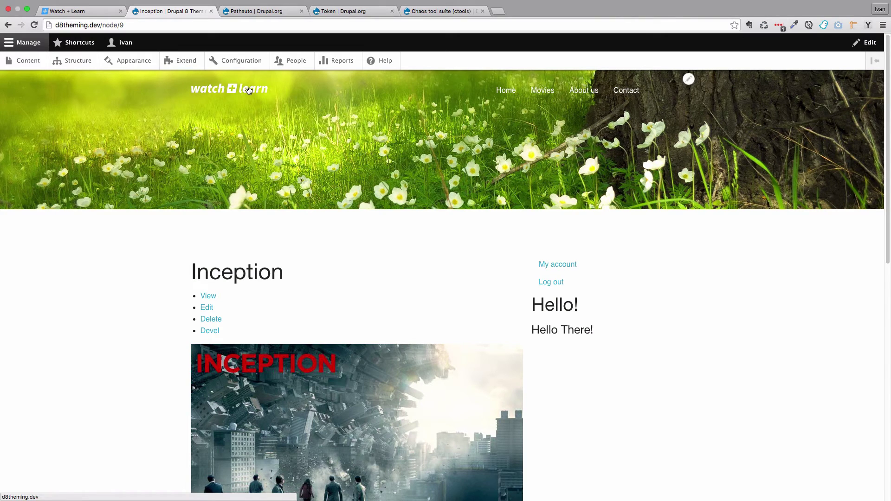
left_click(34, 25)
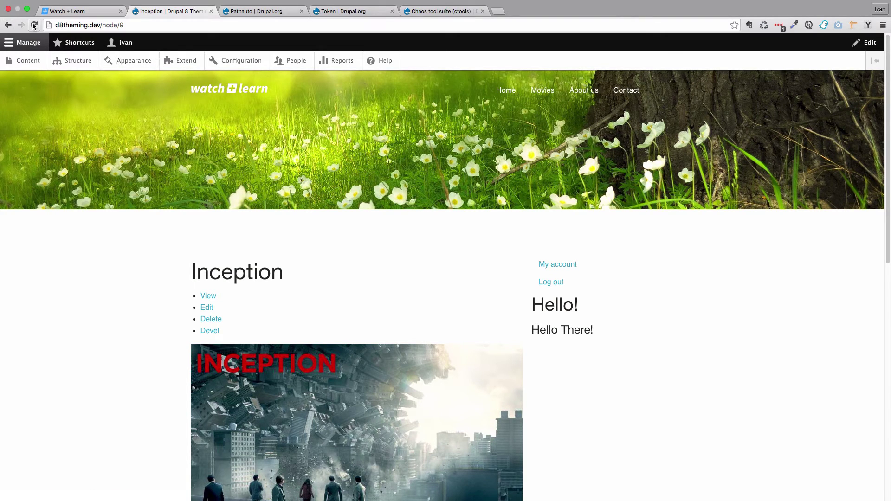
left_click(34, 25)
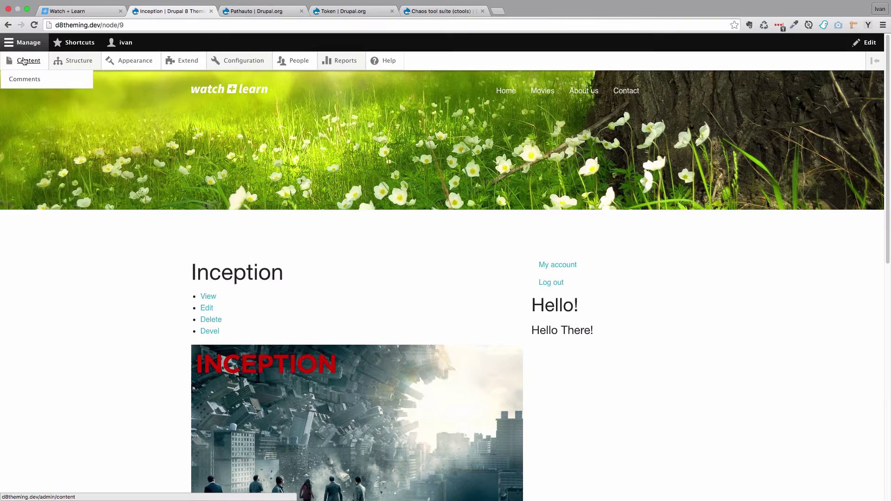
Go to Configuration and open the URL aliases settings listing /comedy, /drama and /scifi
mouse_move(235, 66)
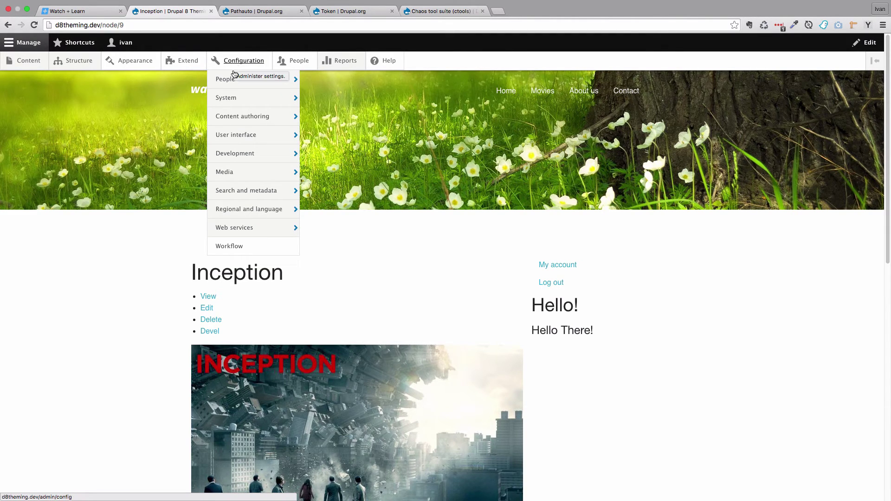
mouse_move(251, 195)
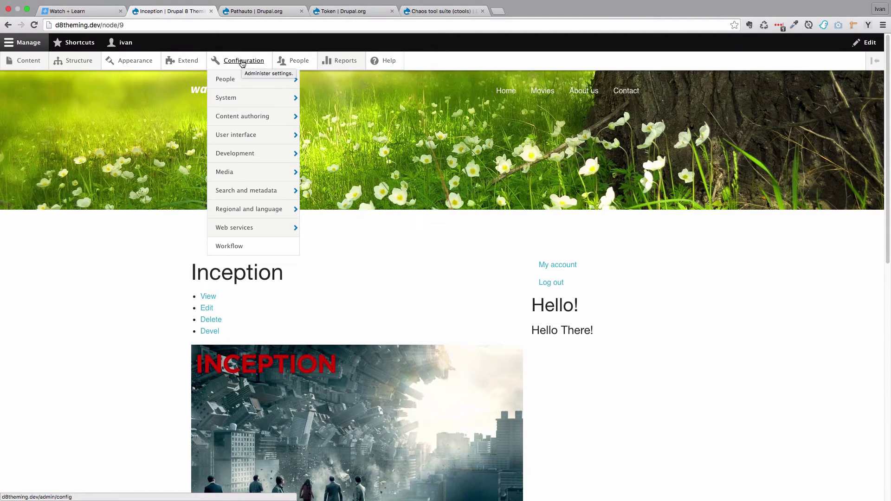
left_click(240, 63)
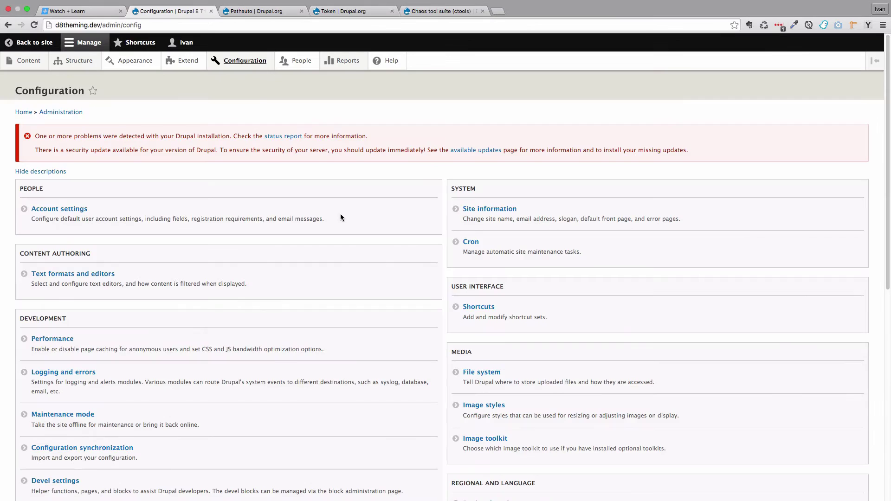
scroll(242, 206, "down", 5)
scroll(243, 206, "down", 10)
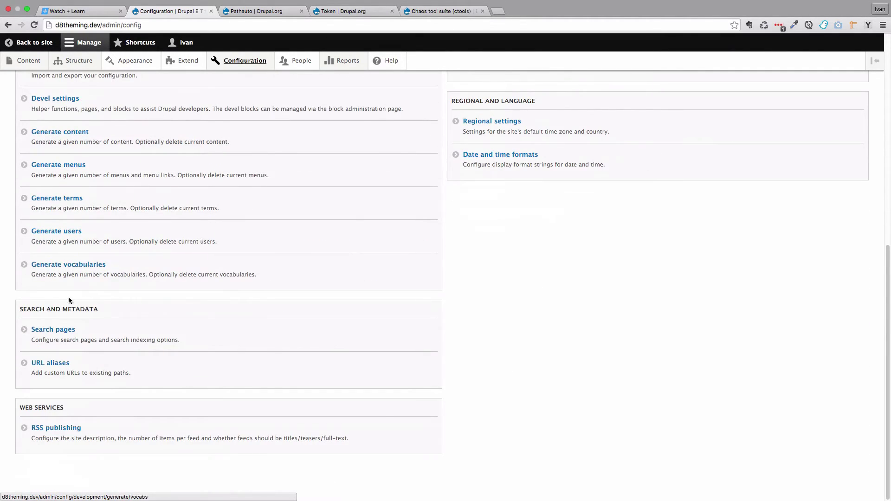
left_click(57, 368)
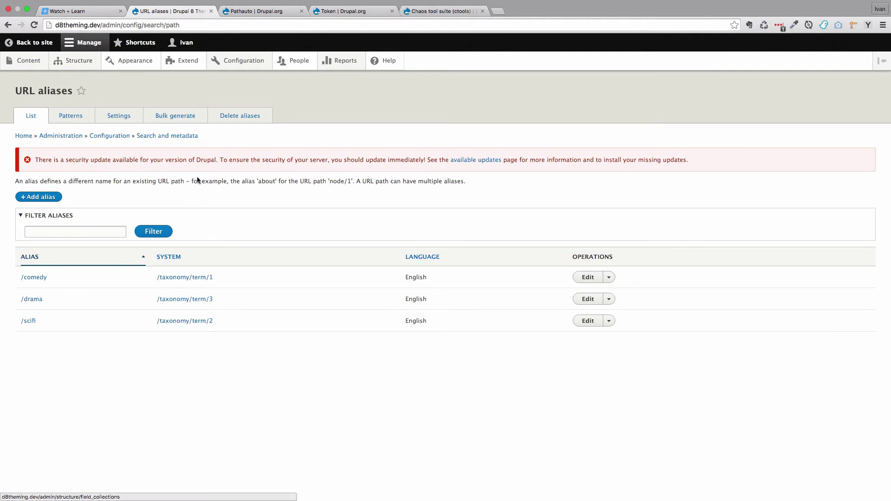
Start a new Pathauto pattern from the Patterns tab with pattern type Content
left_click(82, 122)
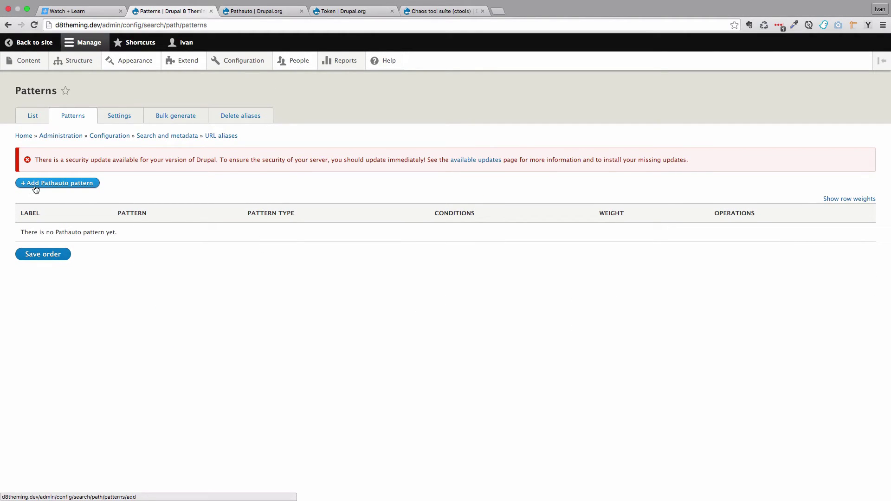
left_click(79, 185)
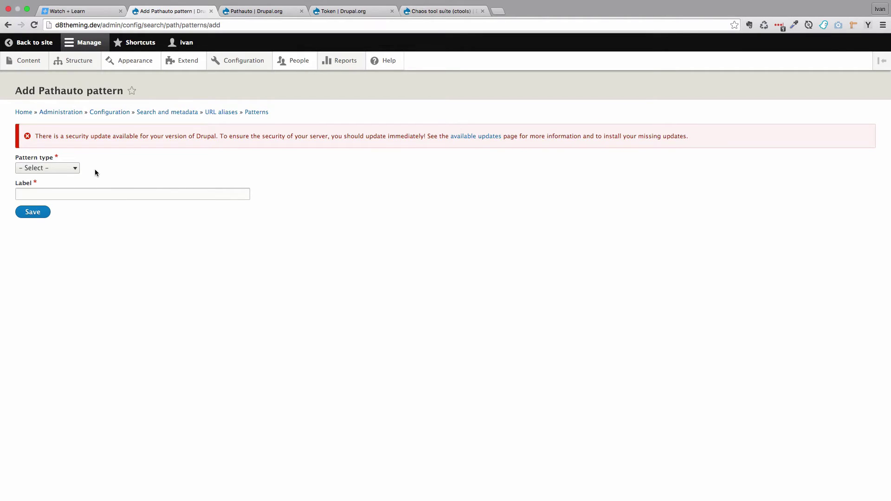
left_click(74, 170)
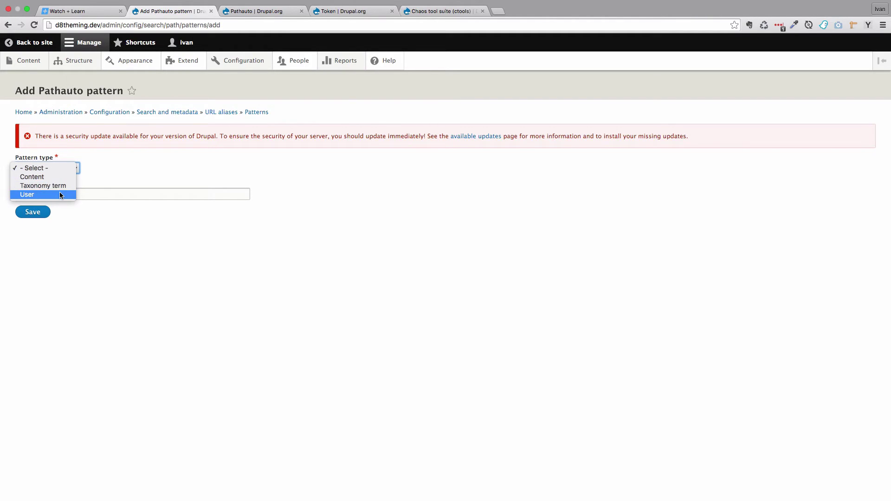
left_click(53, 177)
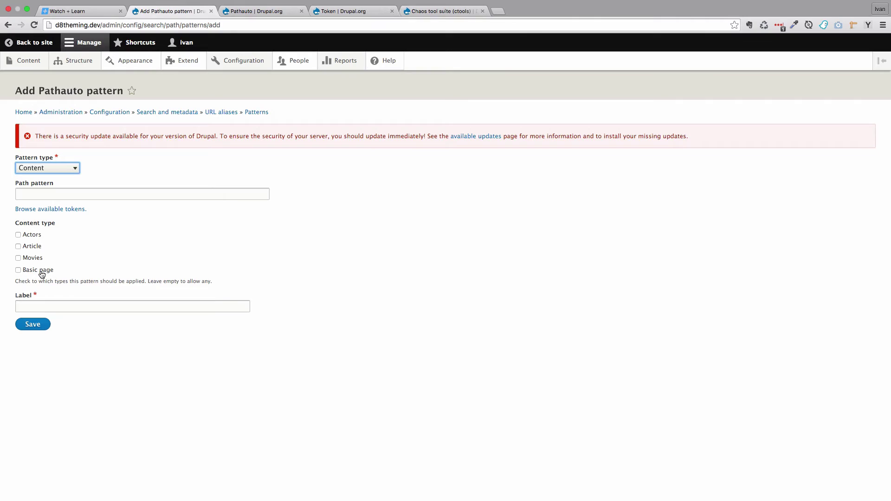
Restrict the pattern to Movies and enter 'movies/' as the path pattern
left_click(18, 259)
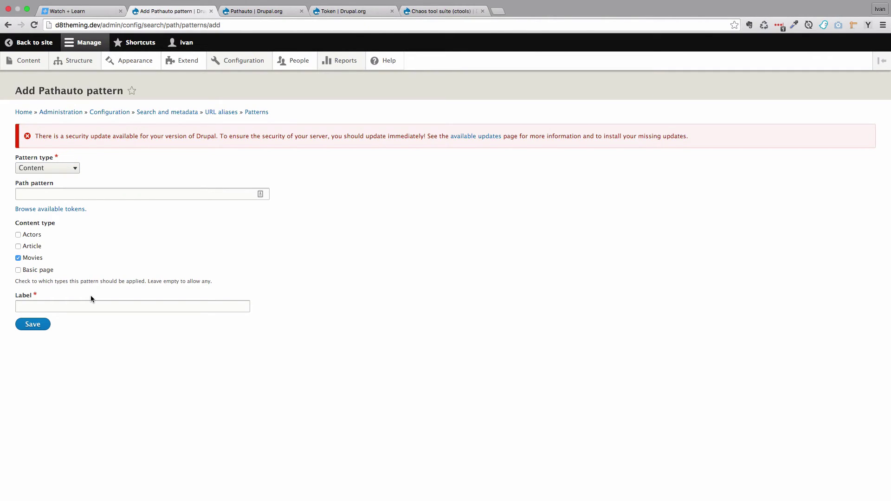
left_click(130, 193)
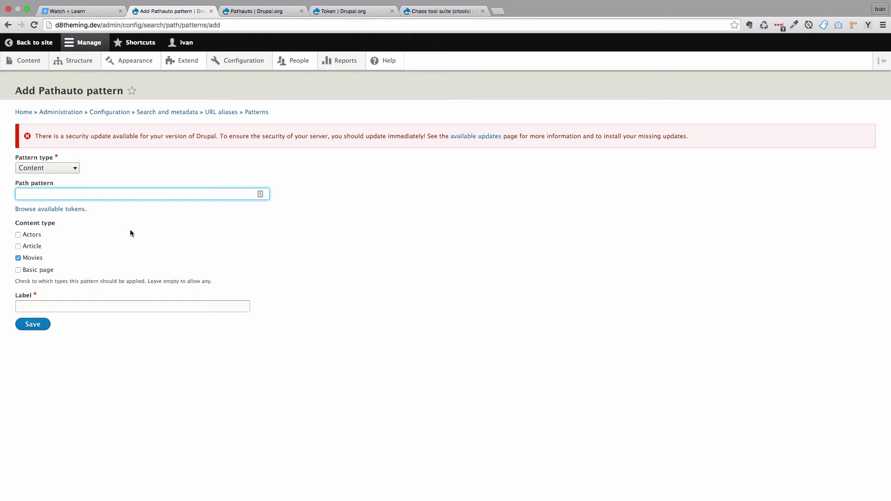
type("movies")
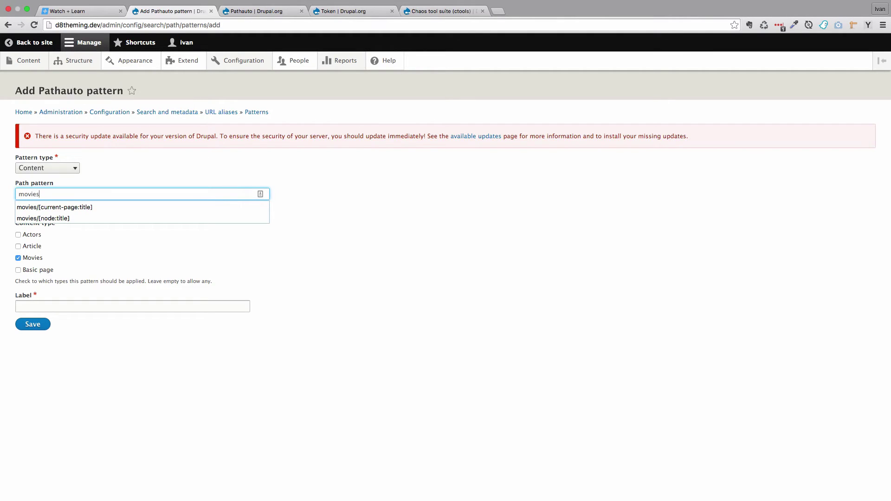
type("/")
left_click(303, 206)
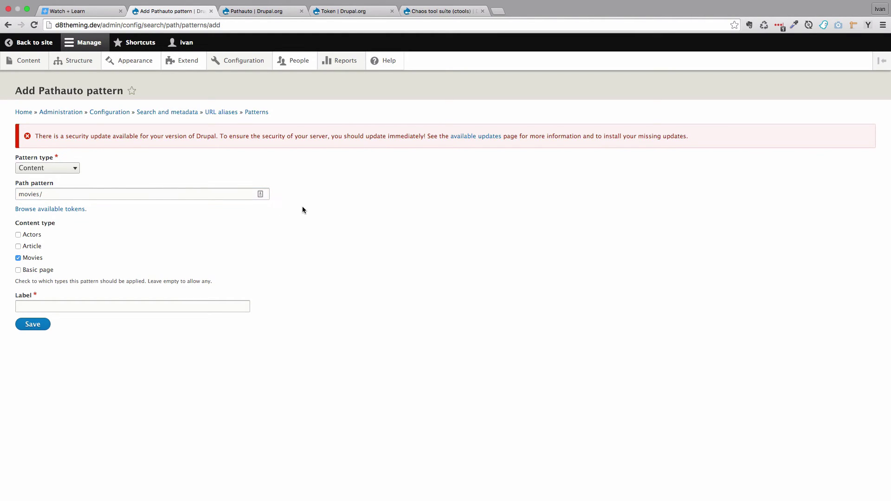
left_click(347, 11)
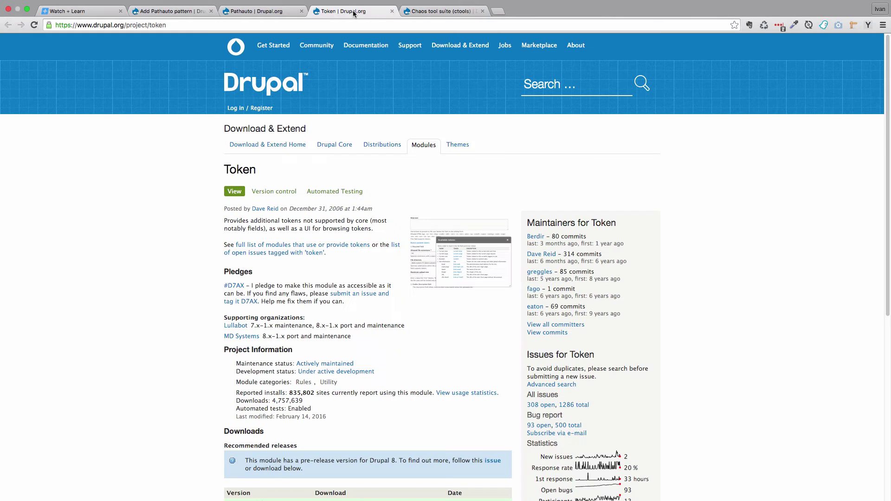
left_click(179, 12)
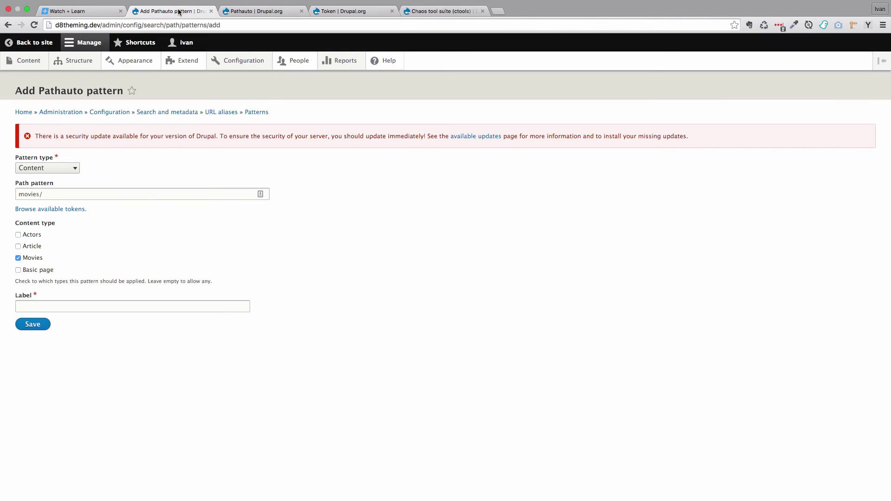
Browse the token list and insert [node:title] to make the path movies/[node:title]
left_click(72, 209)
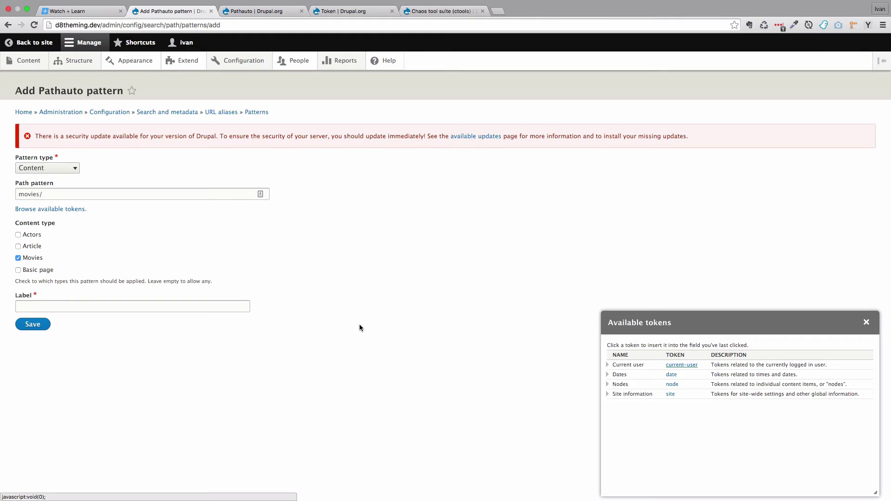
left_click(608, 366)
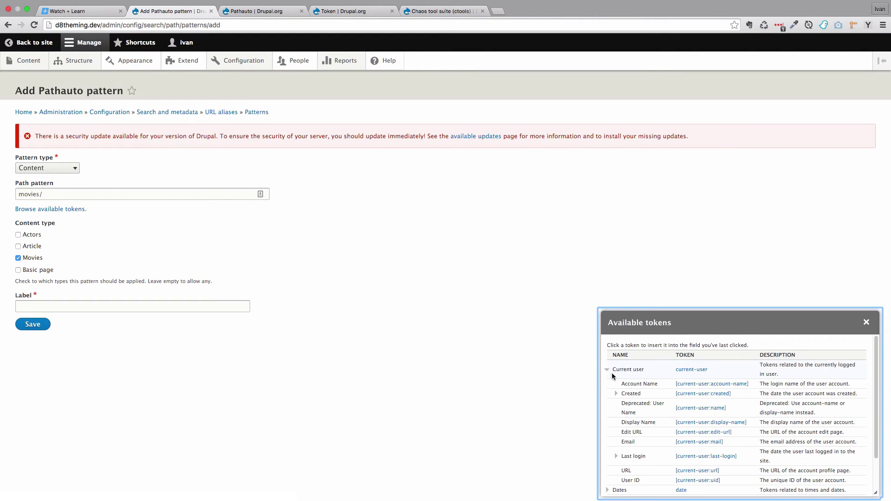
left_click(607, 370)
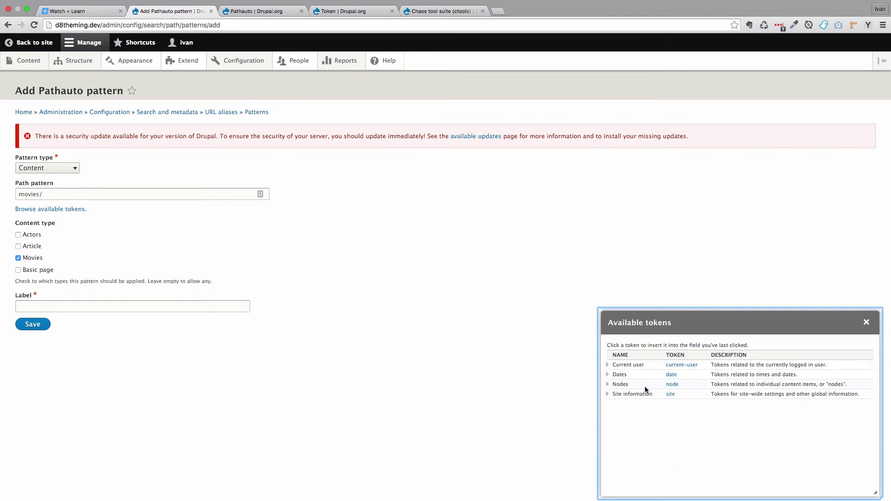
left_click(607, 376)
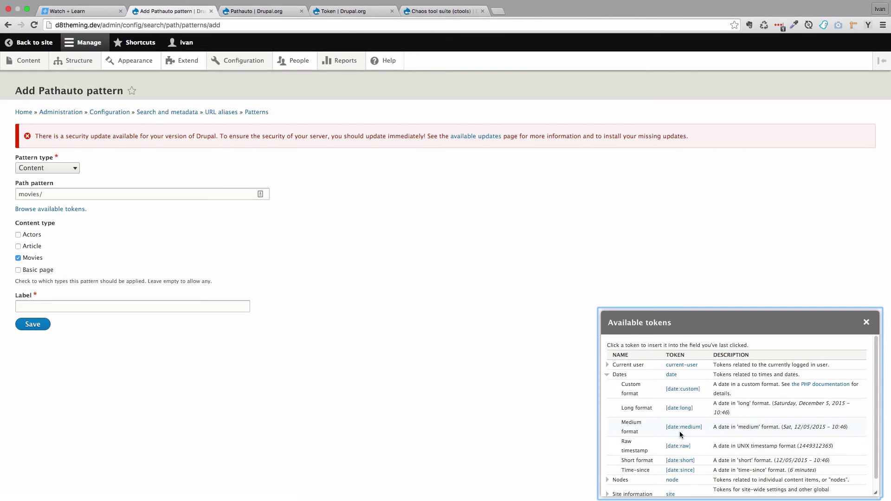
scroll(679, 430, "down", 1)
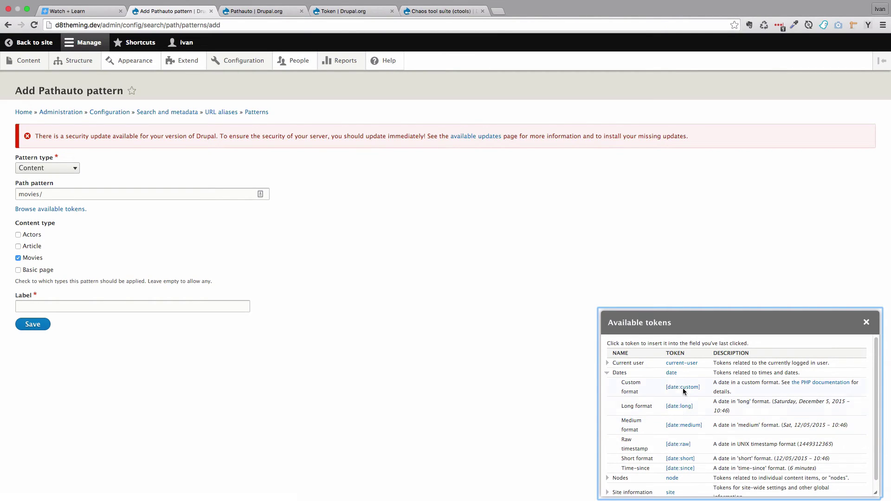
left_click(608, 374)
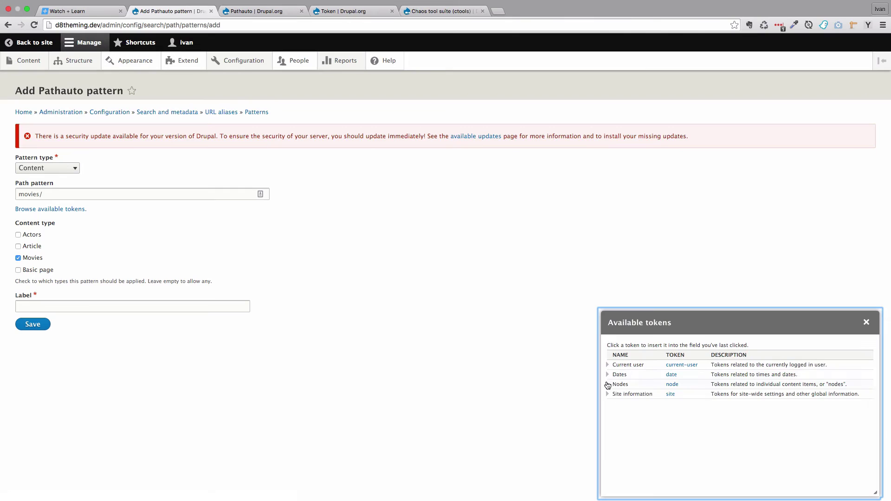
left_click(607, 385)
scroll(671, 415, "down", 3)
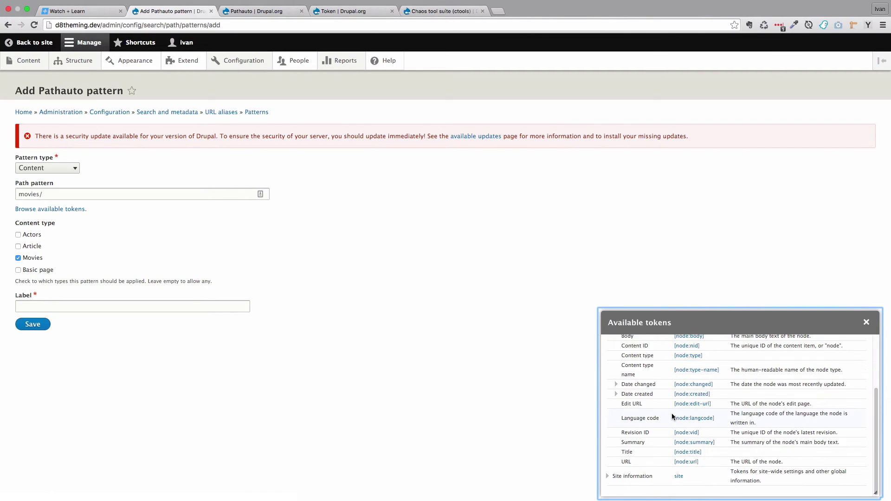
scroll(672, 416, "up", 5)
scroll(671, 414, "down", 5)
left_click_drag(622, 452, 636, 452)
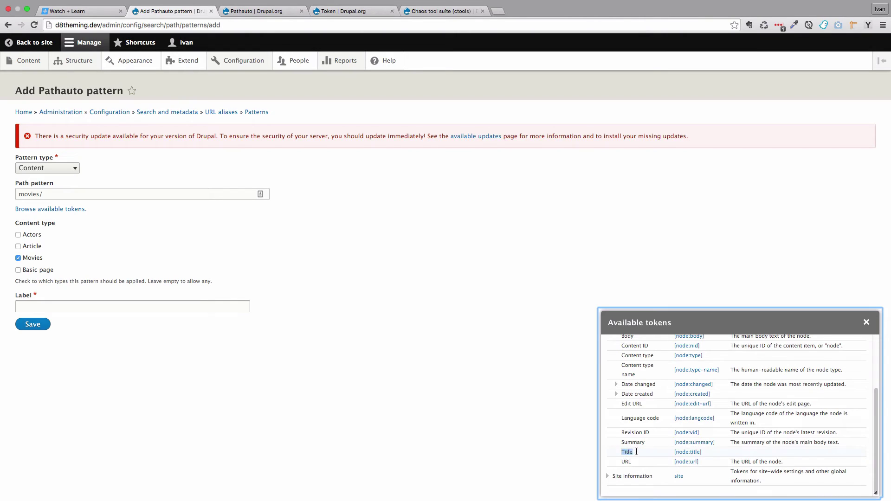
left_click(686, 453)
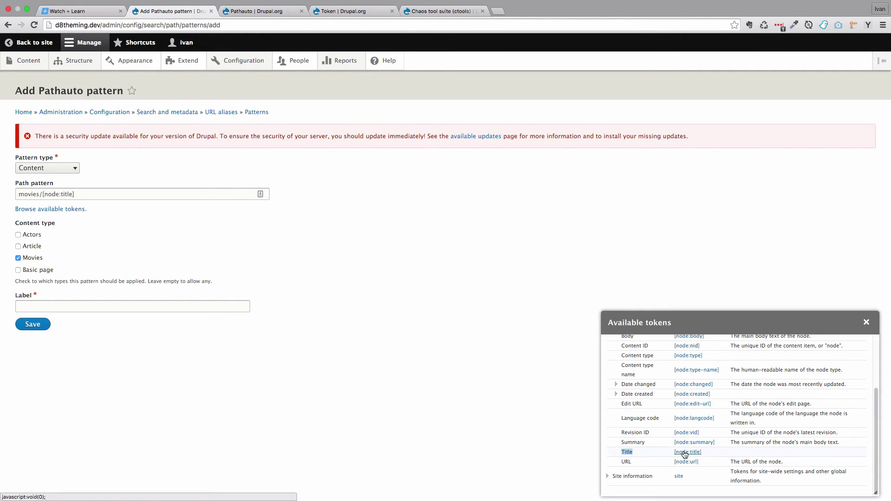
Label the pattern 'Movies' and save it
left_click(81, 194)
mouse_move(78, 194)
left_mouse_down()
mouse_move(16, 195)
mouse_move(76, 195)
left_mouse_up()
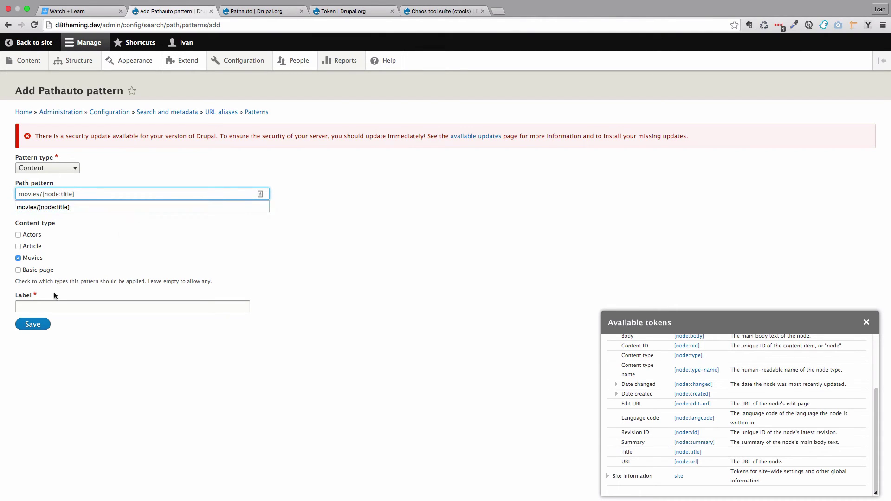
left_click(30, 306)
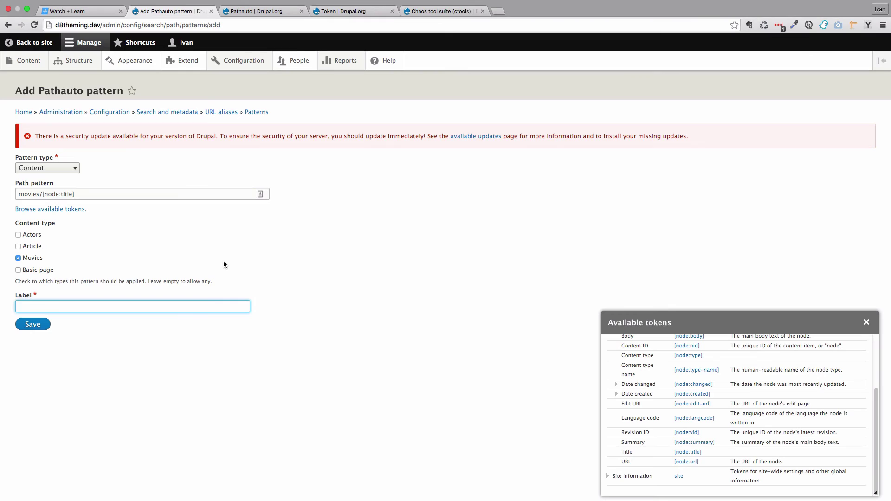
type("Movies")
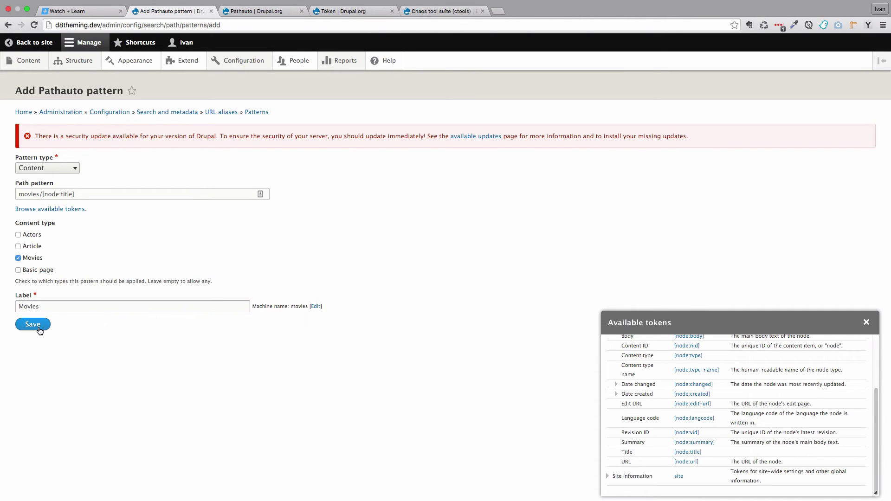
left_click(39, 327)
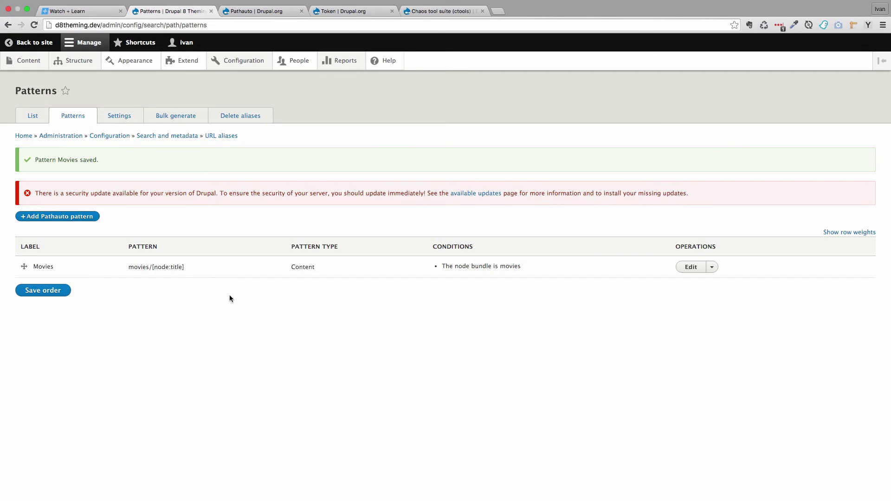
Open Inception in a new tab via Movies to confirm it still sits at node/9, then return to Patterns
left_click_drag(102, 25, 48, 26)
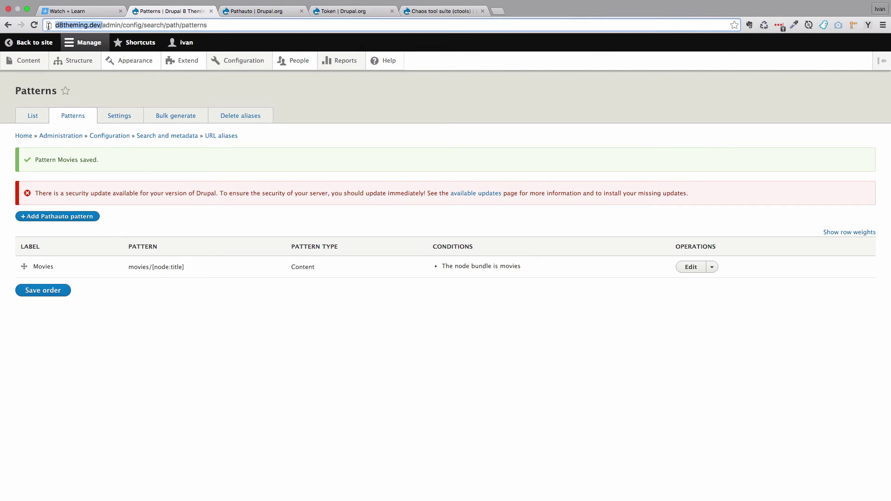
left_click(41, 44, "super")
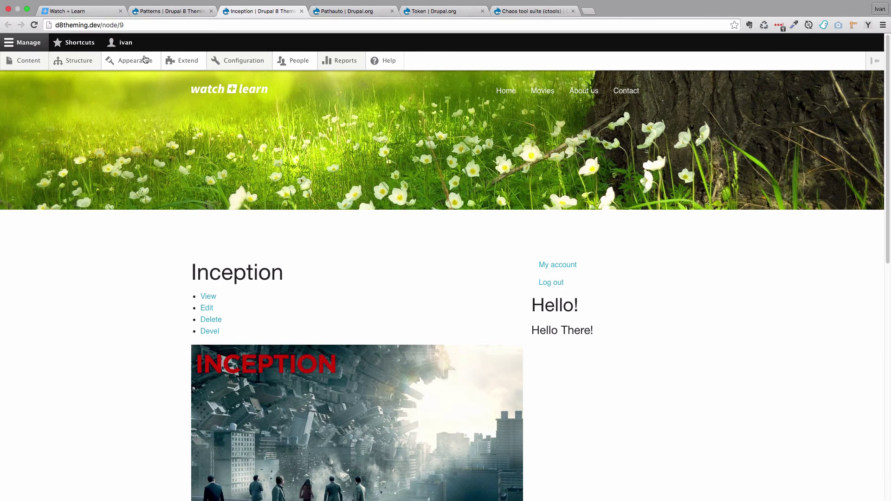
left_click(542, 91)
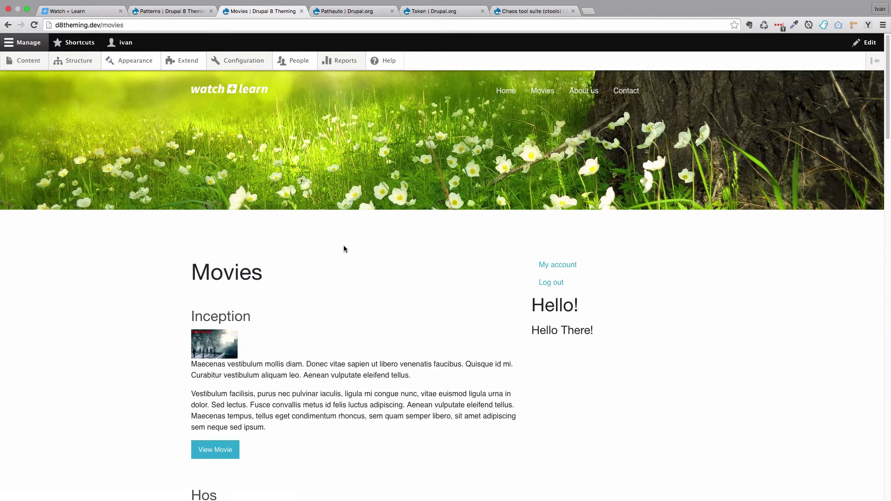
scroll(343, 249, "down", 5)
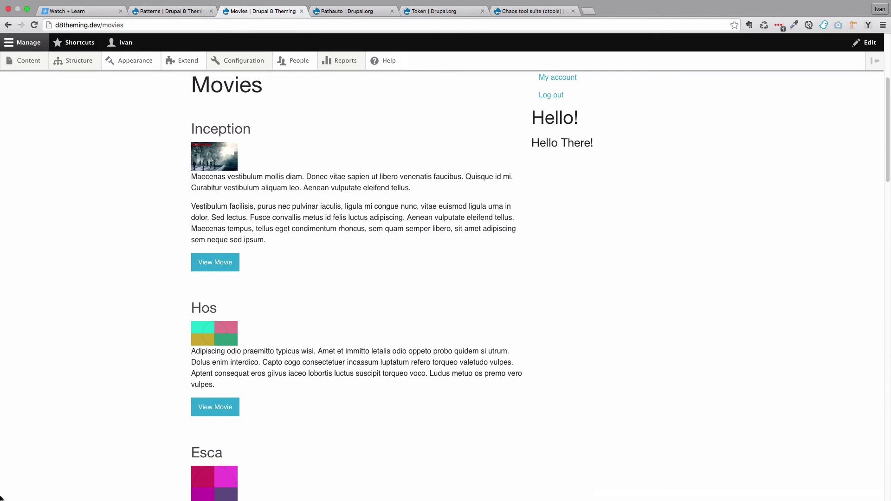
left_click(224, 266)
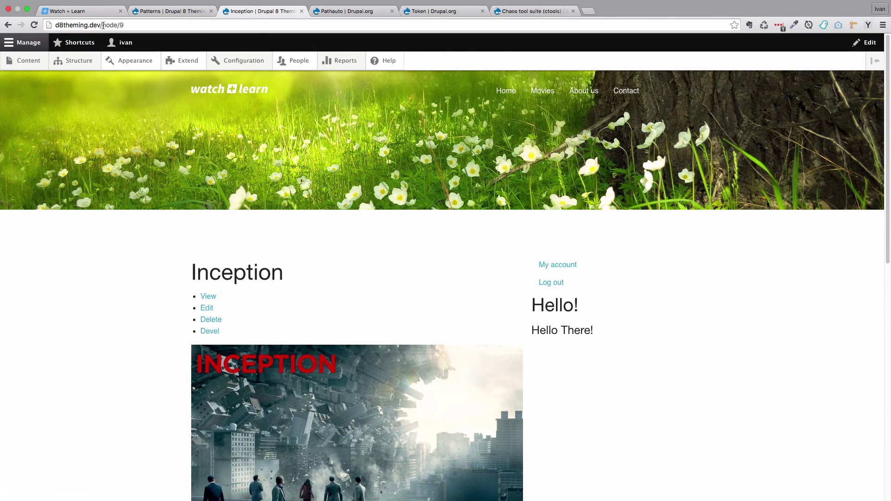
left_click(171, 10)
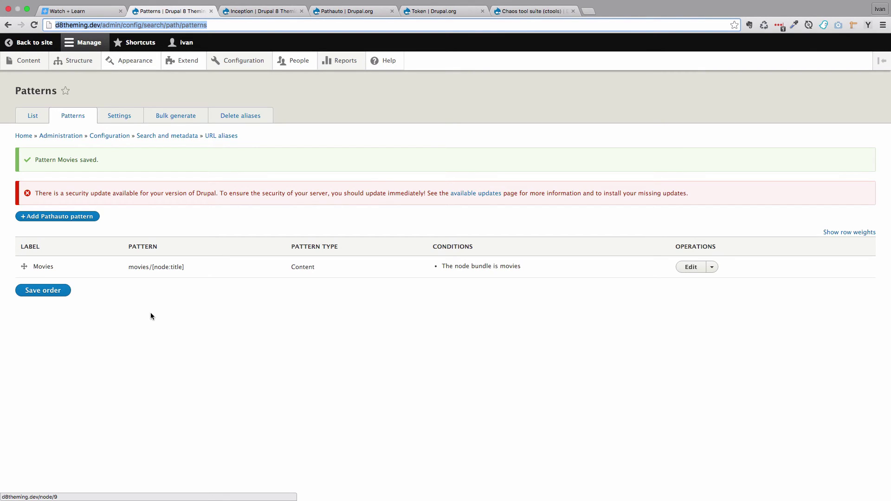
Bulk-generate aliases for Content and check the 'Generated 11 URL aliases' message
left_click(174, 117)
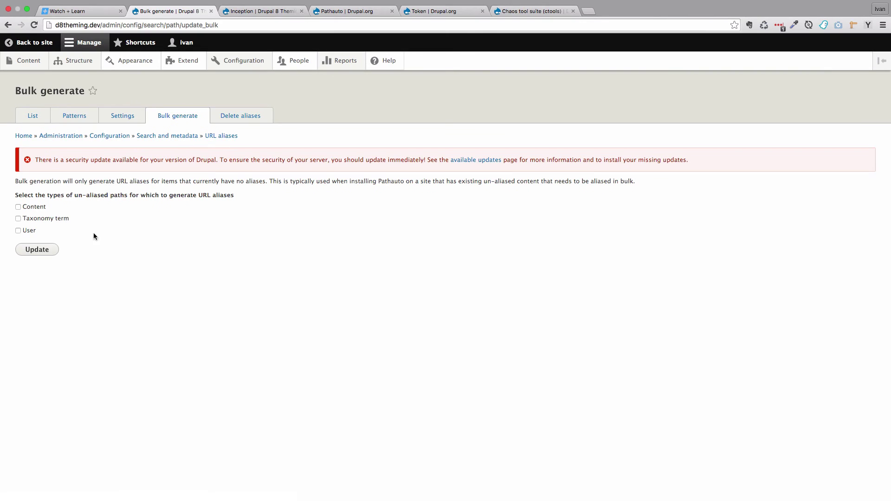
left_click(18, 207)
left_click(43, 251)
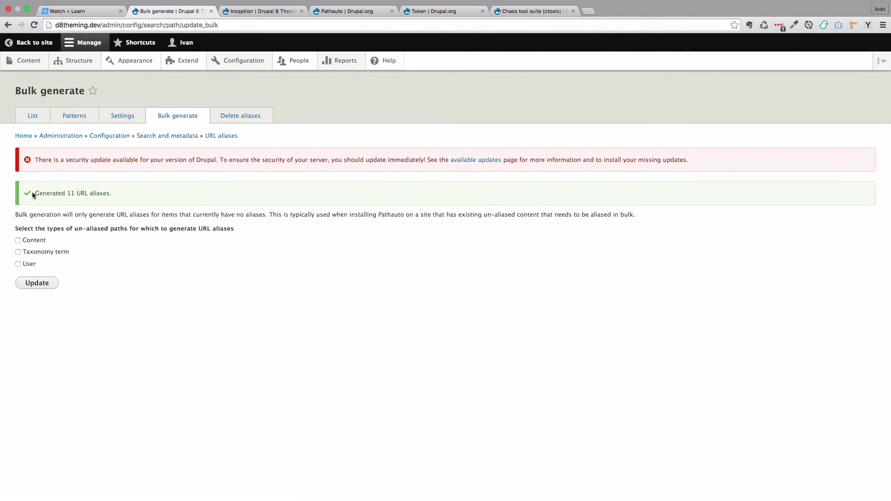
left_click_drag(35, 193, 120, 195)
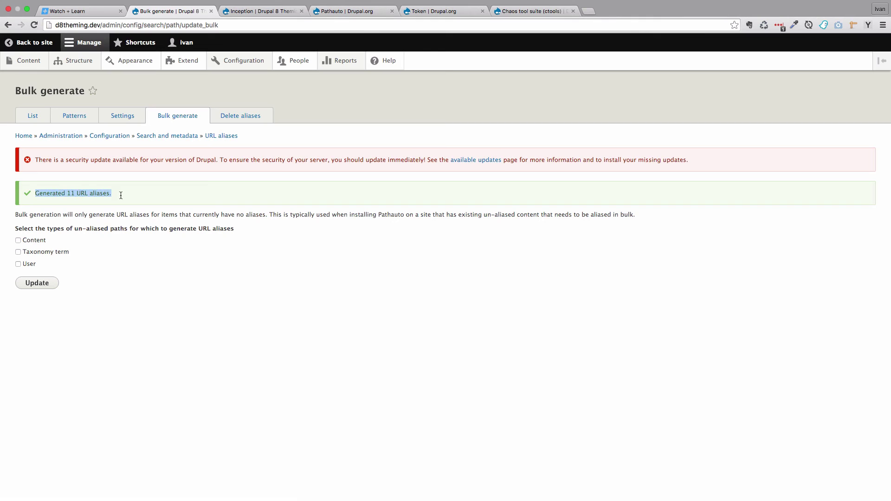
Back on the Inception tab, open the Movies listing and reload it
left_click(259, 11)
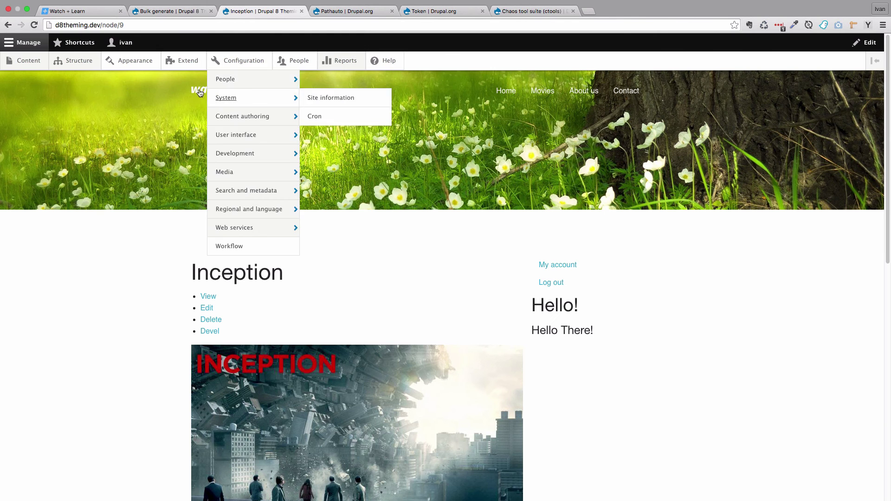
left_click(542, 91)
scroll(141, 194, "down", 5)
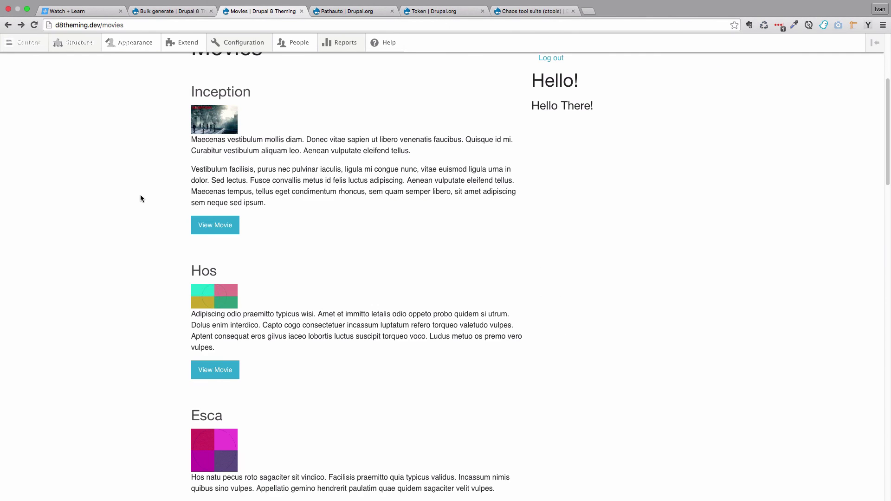
scroll(141, 199, "up", 5)
left_click(34, 25)
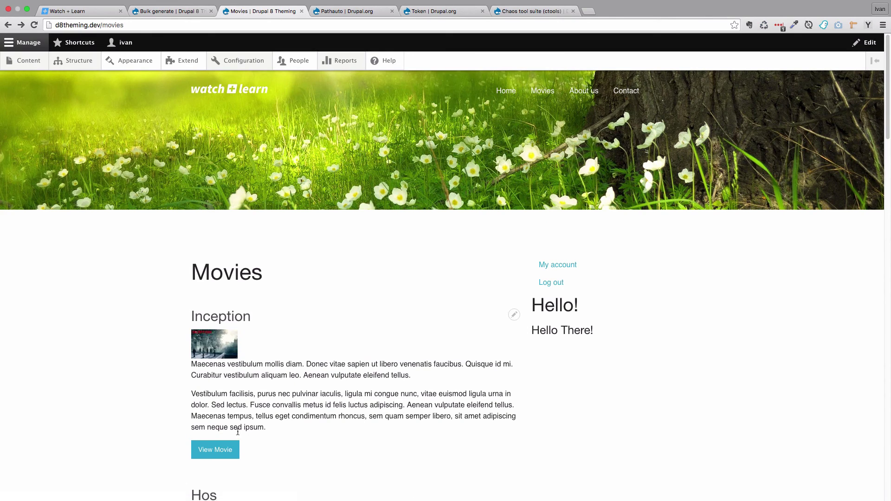
Open Inception from the listing and highlight its new /movies/inception address
scroll(306, 358, "down", 2)
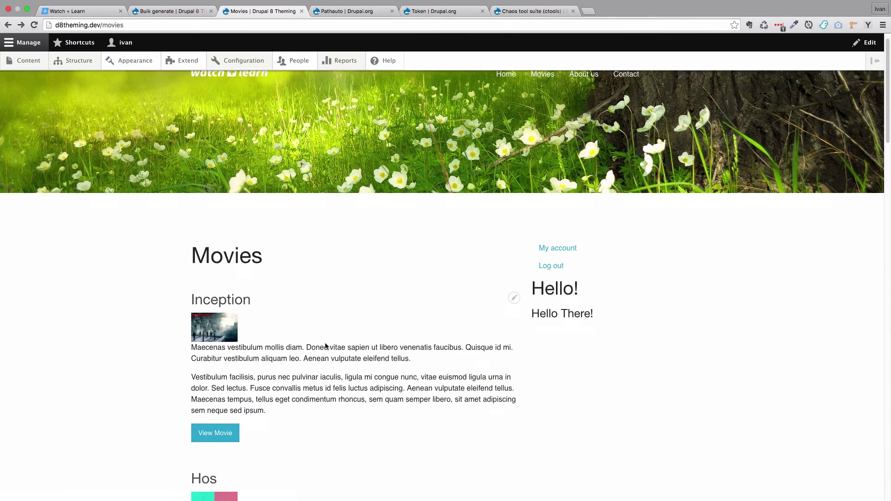
left_click(223, 404)
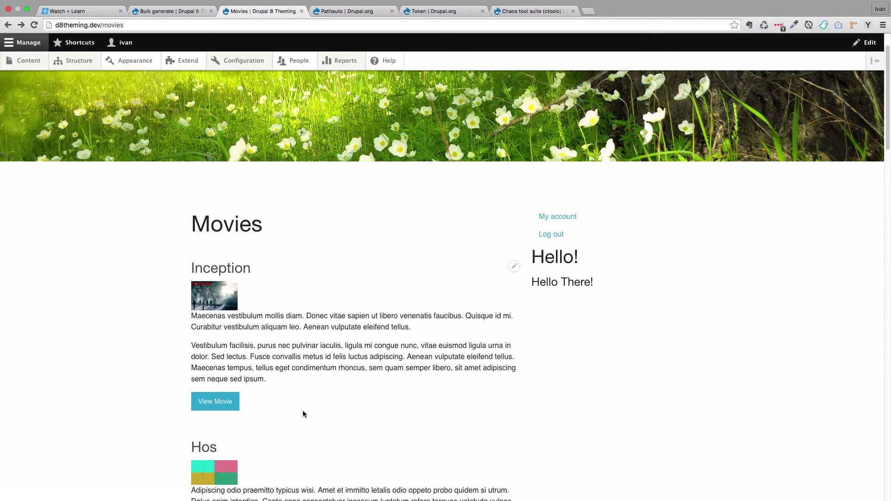
left_click(234, 400)
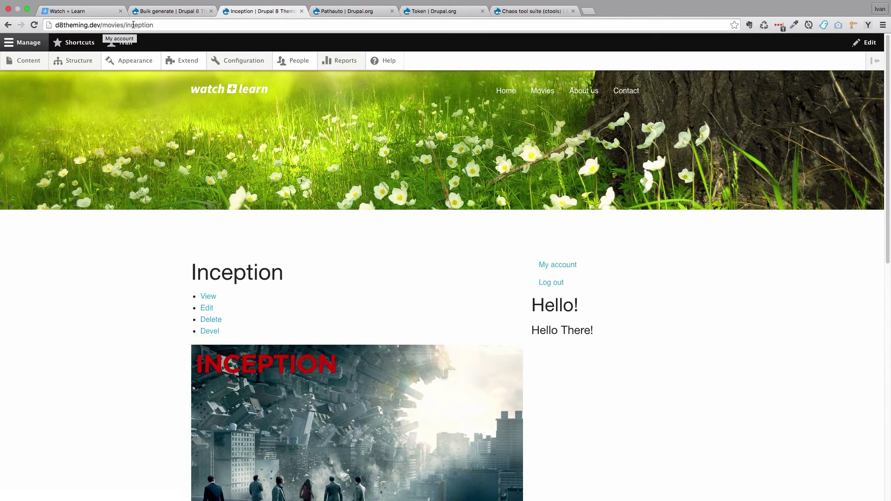
left_click_drag(102, 25, 54, 25)
left_click(159, 26)
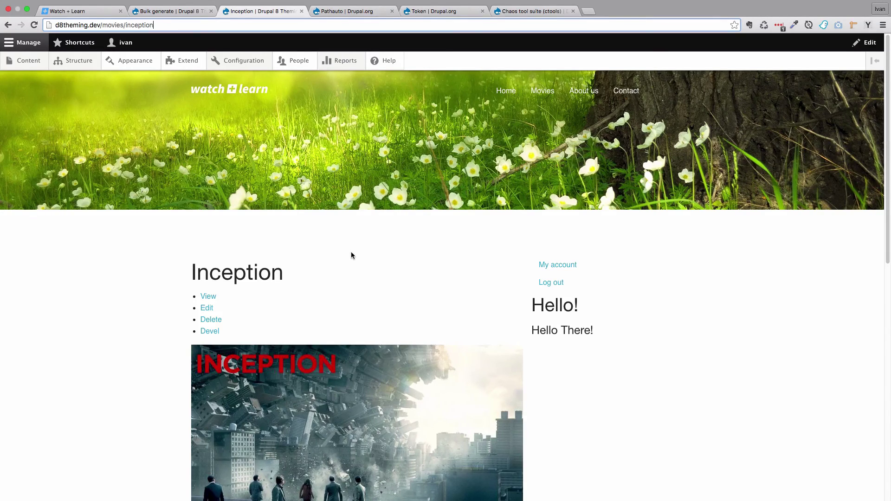
scroll(351, 255, "down", 5)
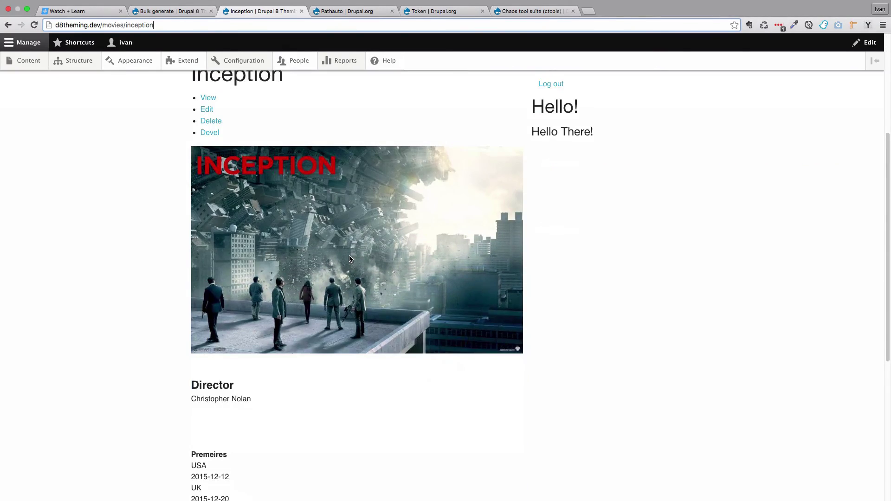
scroll(350, 258, "up", 4)
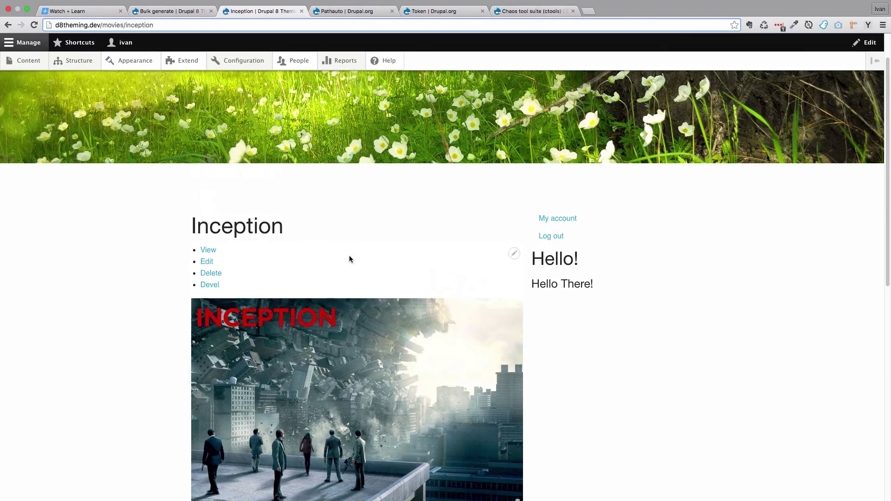
Go to the Content overview and tick the header checkbox to select every item
left_click(26, 65)
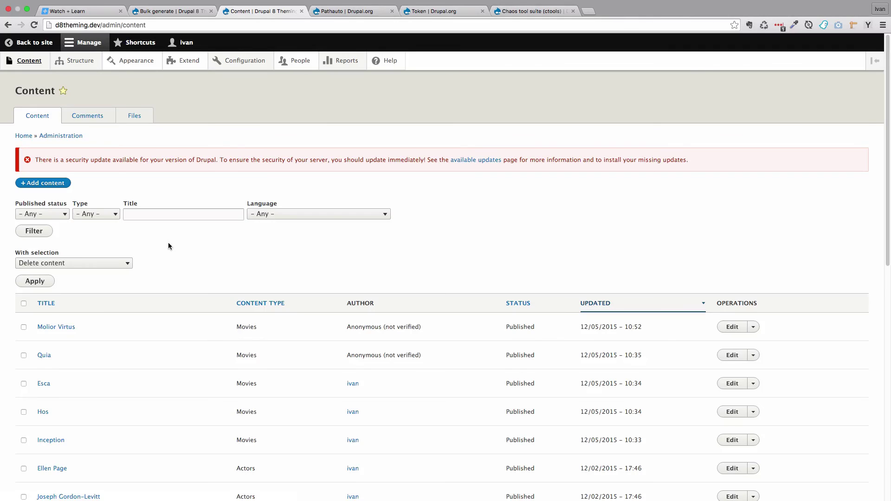
scroll(168, 245, "down", 10)
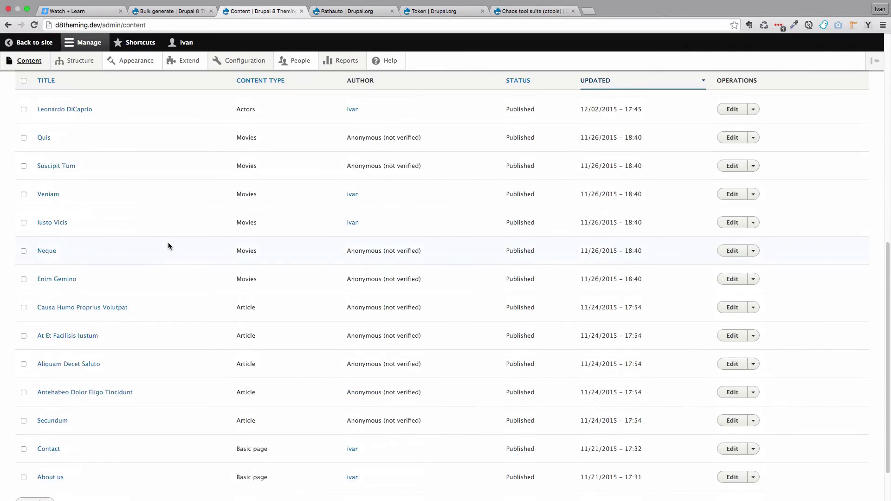
scroll(169, 244, "up", 8)
scroll(169, 245, "up", 2)
left_click(24, 283)
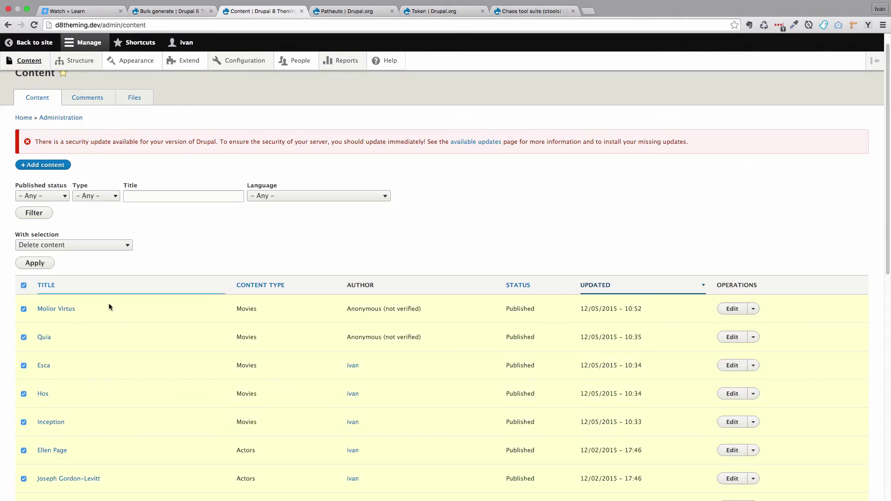
Choose the Update URL-Alias bulk action for all selected content items
scroll(155, 296, "down", 2)
left_click(109, 199)
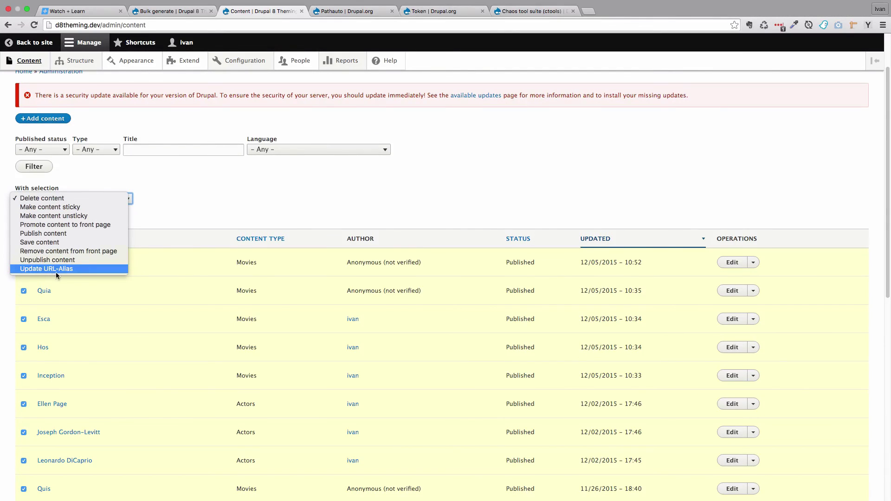
left_click(70, 269)
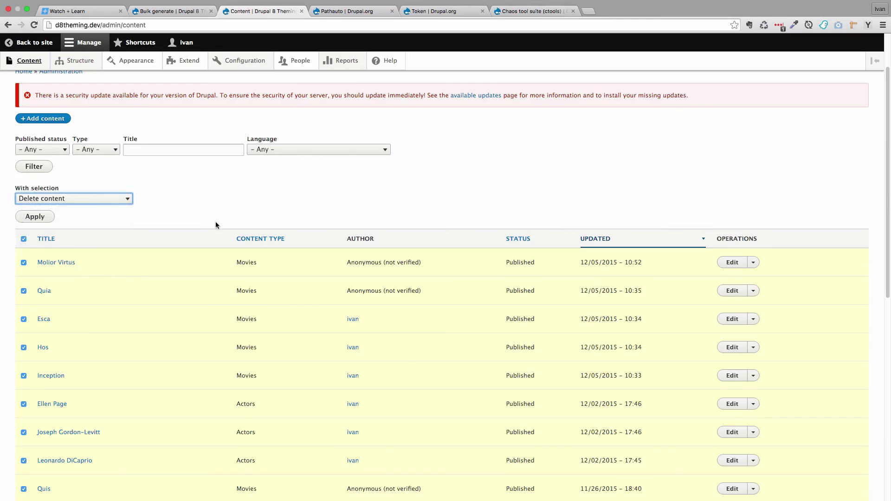
scroll(299, 319, "down", 5)
scroll(299, 322, "down", 6)
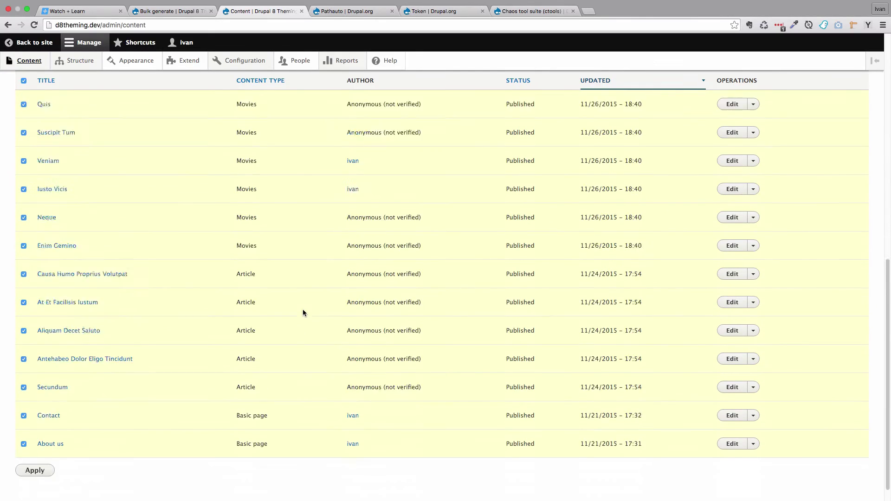
scroll(302, 311, "up", 10)
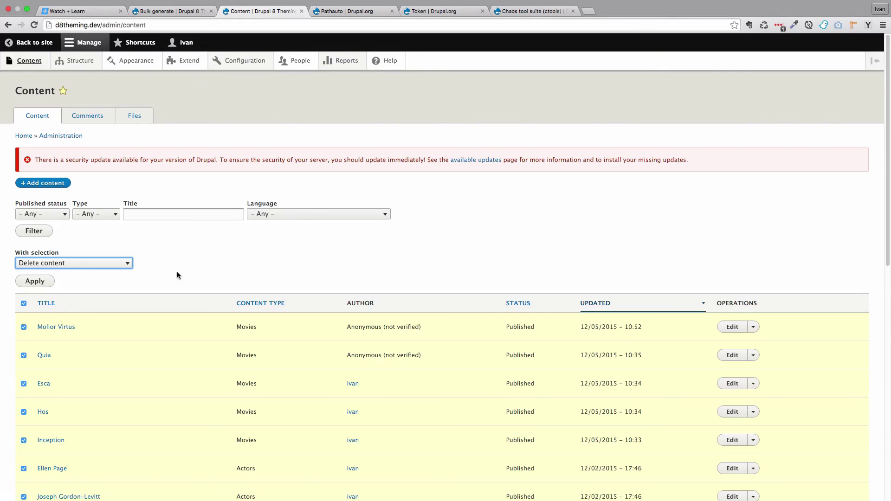
left_click(429, 237)
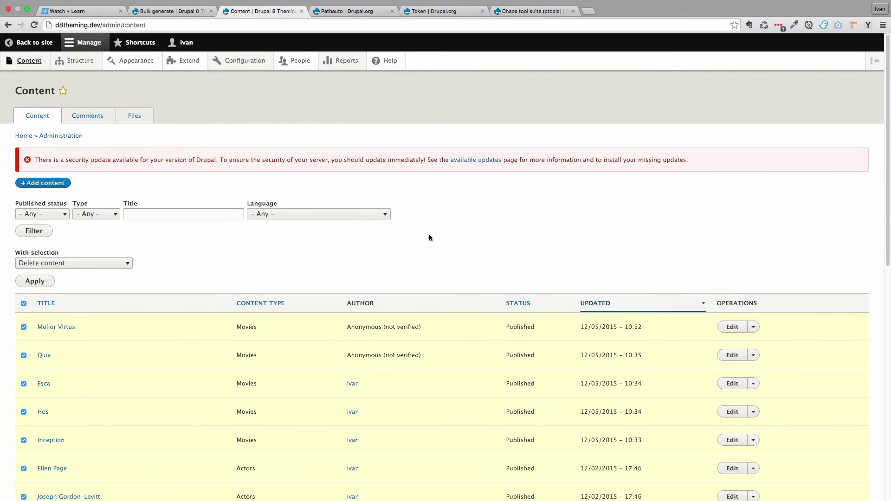